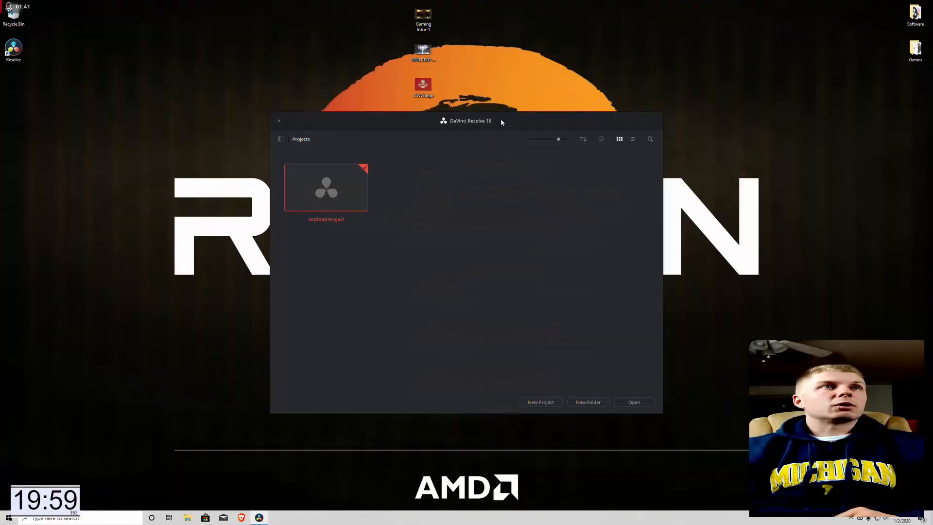
Open the untitled project and go to the Media page
{"action": "left_click_drag", "start_coordinate": [501, 121], "coordinate": [469, 57]}
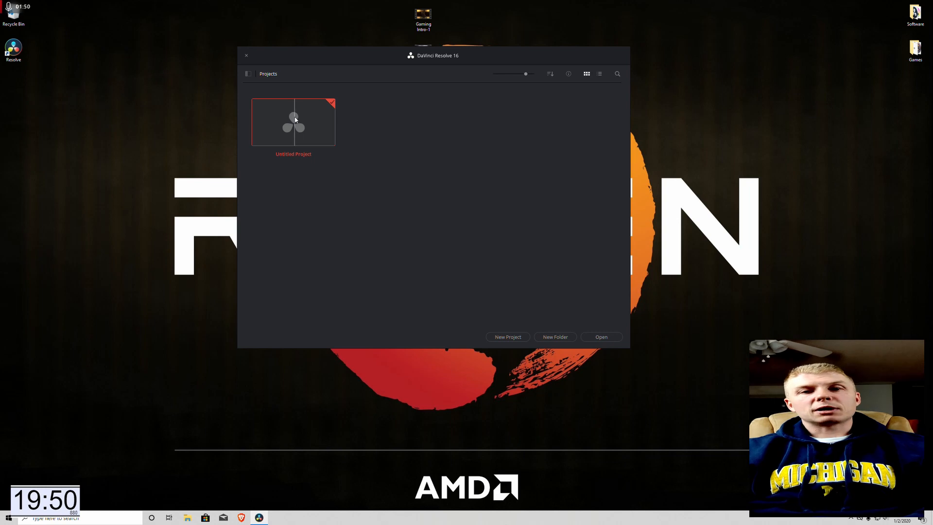
{"action": "left_click", "coordinate": [606, 338]}
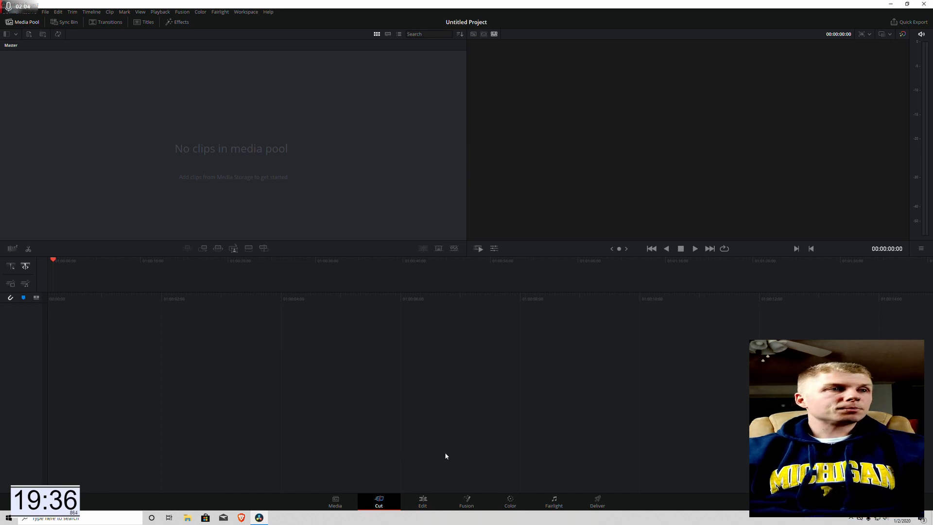
{"action": "left_click", "coordinate": [334, 504]}
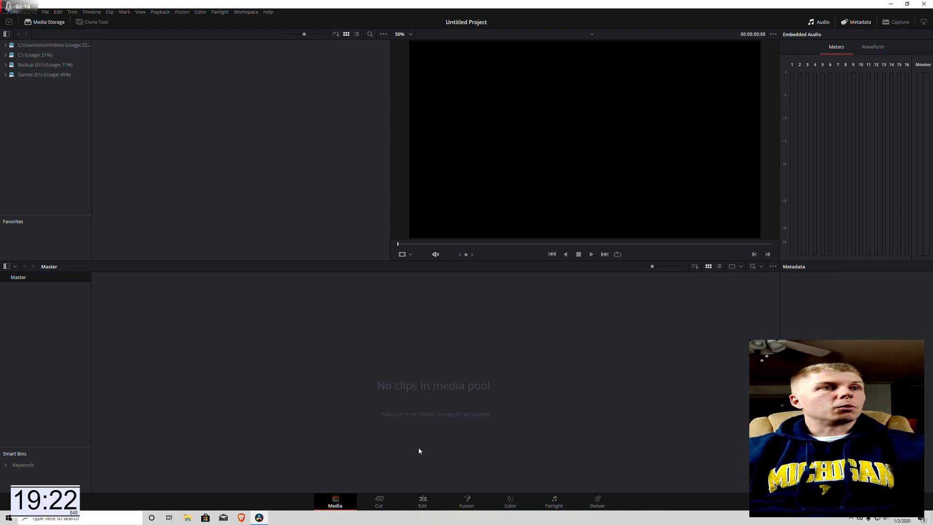
Browse the media storage locations, including the Videos folder and the C, Backup (D:) and Games (E:) drives
{"action": "left_click", "coordinate": [20, 44]}
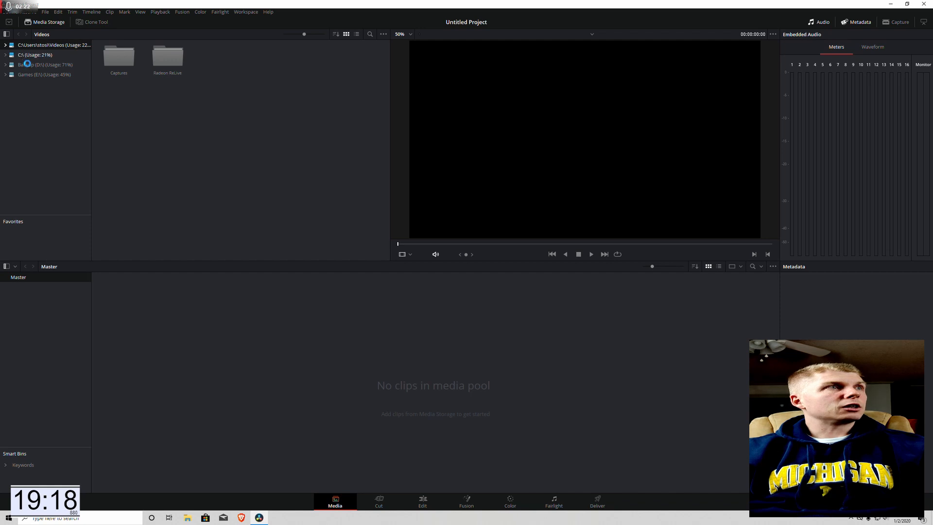
{"action": "left_click", "coordinate": [25, 54]}
{"action": "left_click", "coordinate": [26, 67]}
{"action": "left_click", "coordinate": [26, 74]}
{"action": "left_click", "coordinate": [27, 66]}
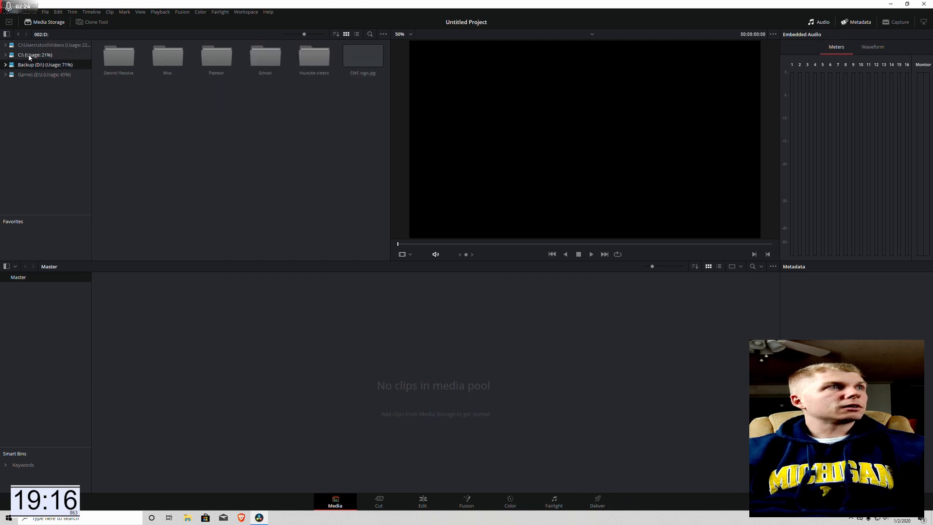
{"action": "left_click", "coordinate": [30, 56]}
{"action": "left_click", "coordinate": [29, 74]}
{"action": "left_click", "coordinate": [29, 64]}
{"action": "left_click", "coordinate": [34, 75]}
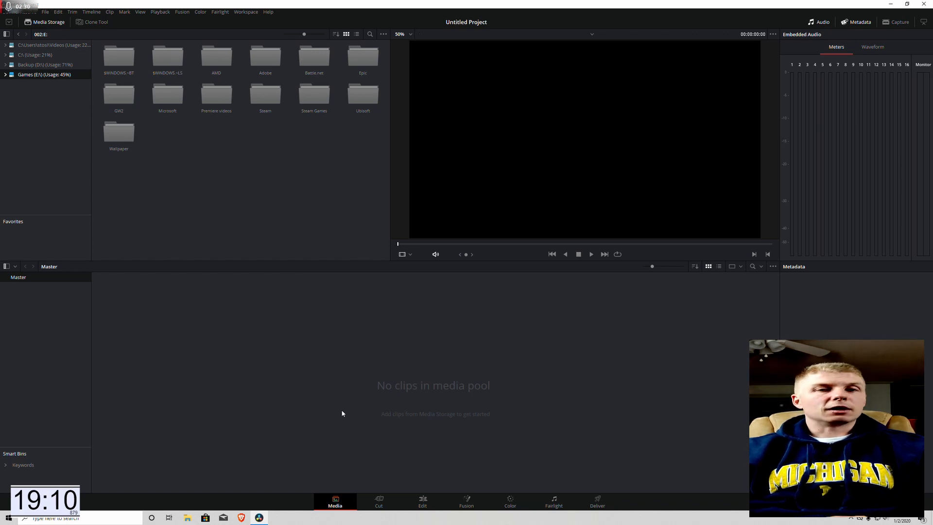
On the Edit page, import 2020.01.02-18.19, Aioli, CWC logo and Gaming Intro-1 from the Desktop into the media pool
{"action": "left_click", "coordinate": [427, 503]}
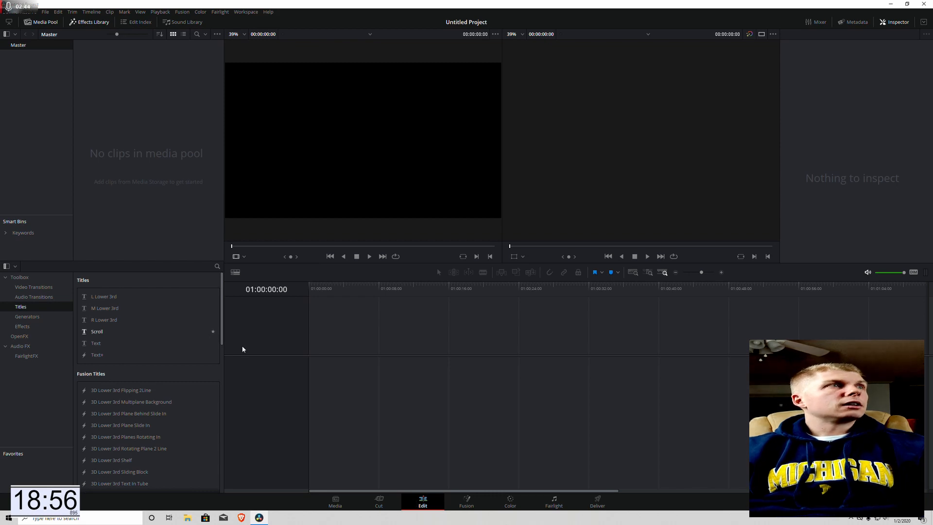
{"action": "left_click", "coordinate": [45, 13]}
{"action": "mouse_move", "coordinate": [71, 80]}
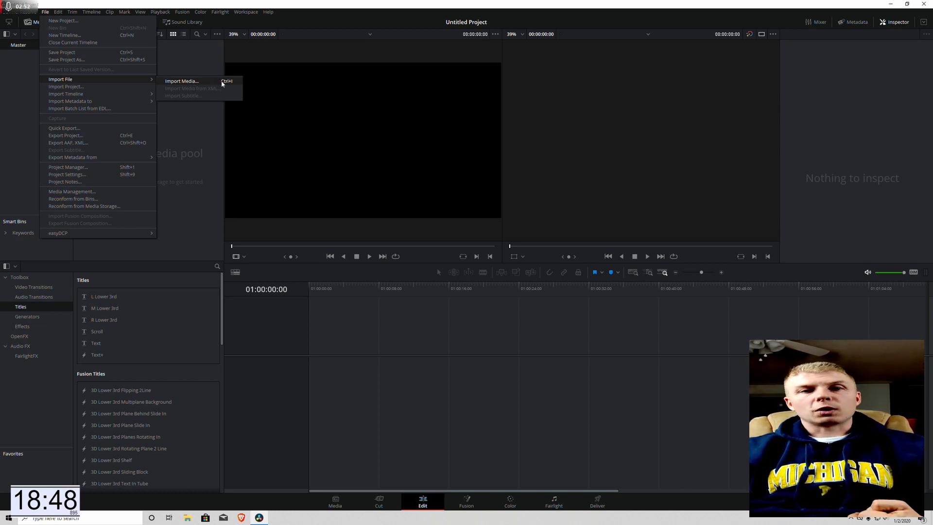
{"action": "left_click", "coordinate": [200, 239]}
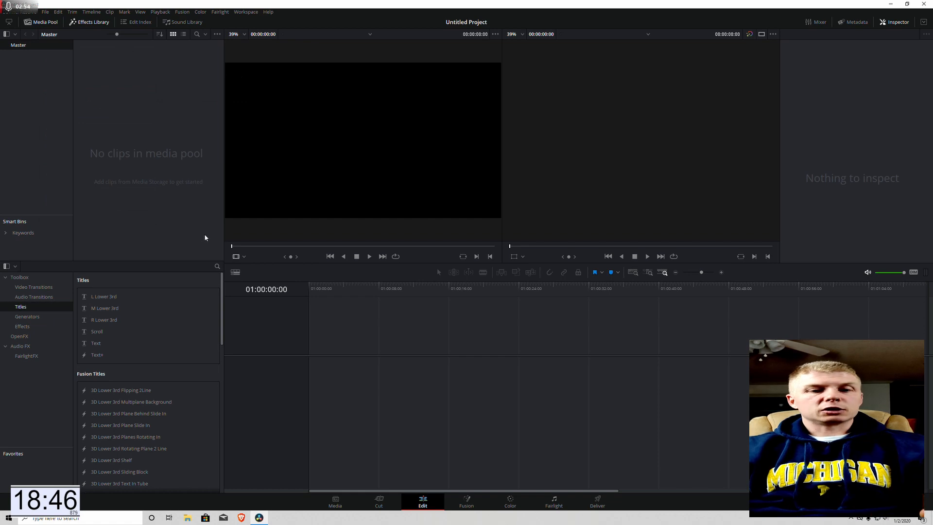
{"action": "key", "text": "ctrl+i"}
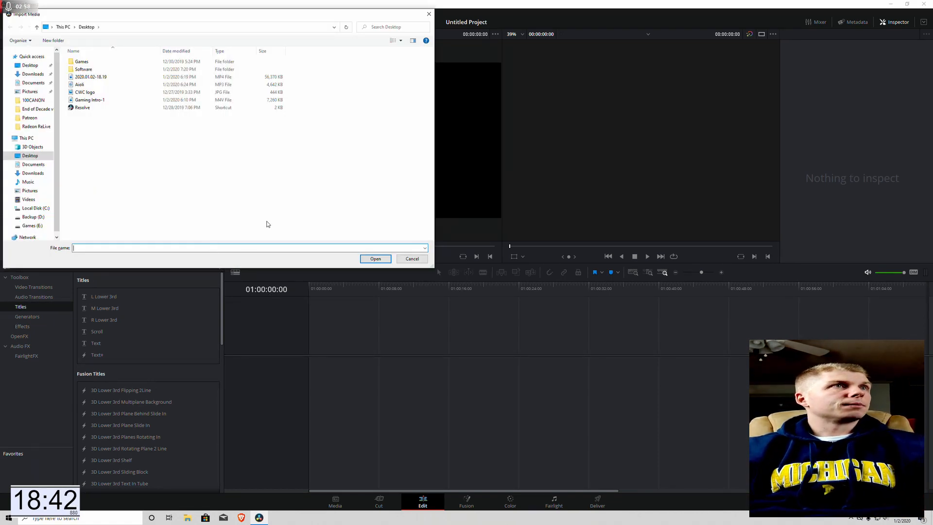
{"action": "left_click_drag", "start_coordinate": [189, 20], "coordinate": [187, 27]}
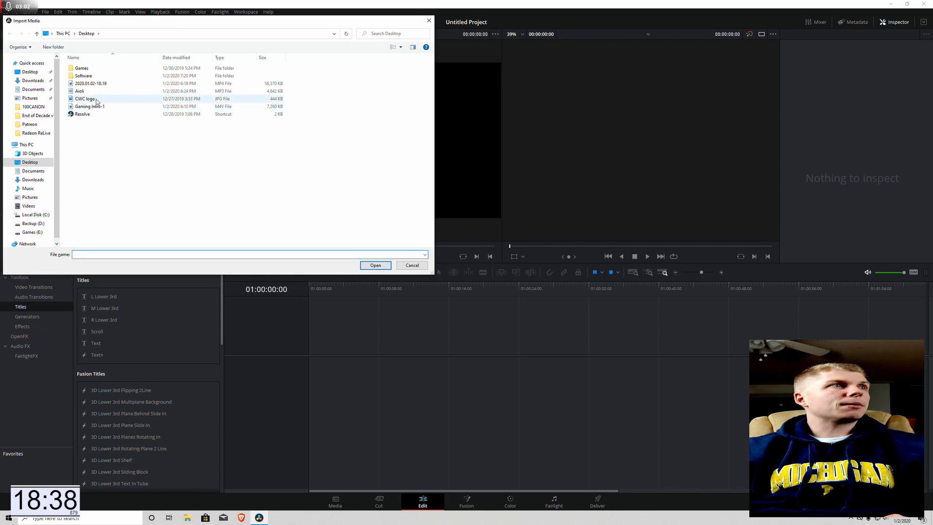
{"action": "left_click", "coordinate": [90, 86]}
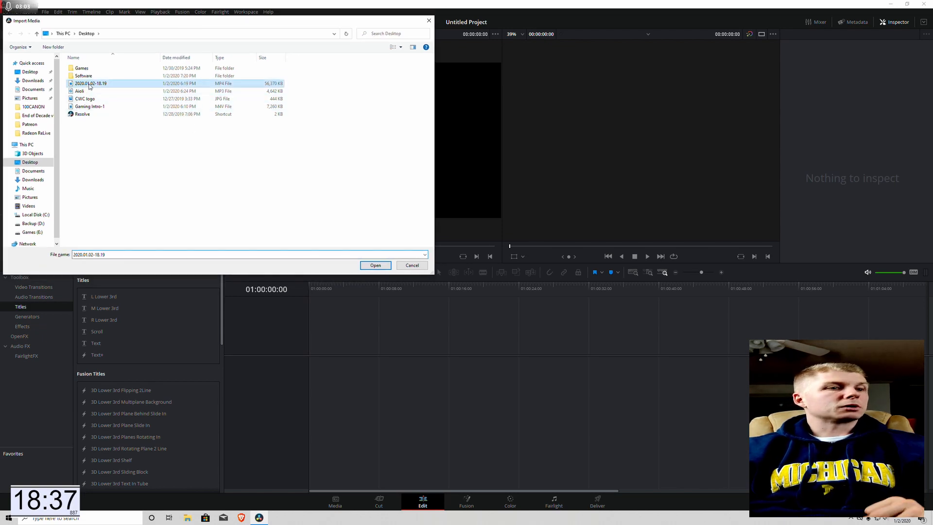
{"action": "left_click", "coordinate": [94, 107], "text": "shift"}
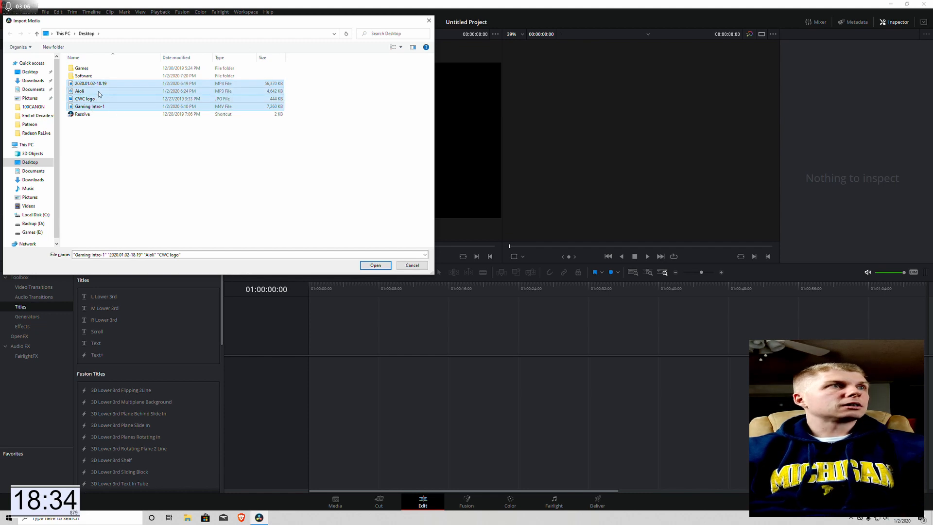
{"action": "left_click", "coordinate": [375, 265]}
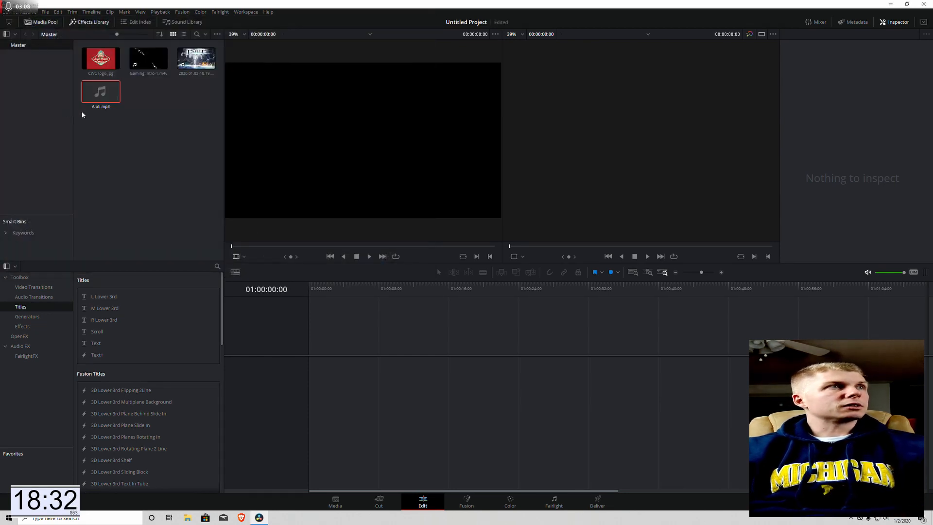
Play the Aioli.mp3 audio clip on the Media page and return to the Edit page
{"action": "left_click", "coordinate": [130, 55]}
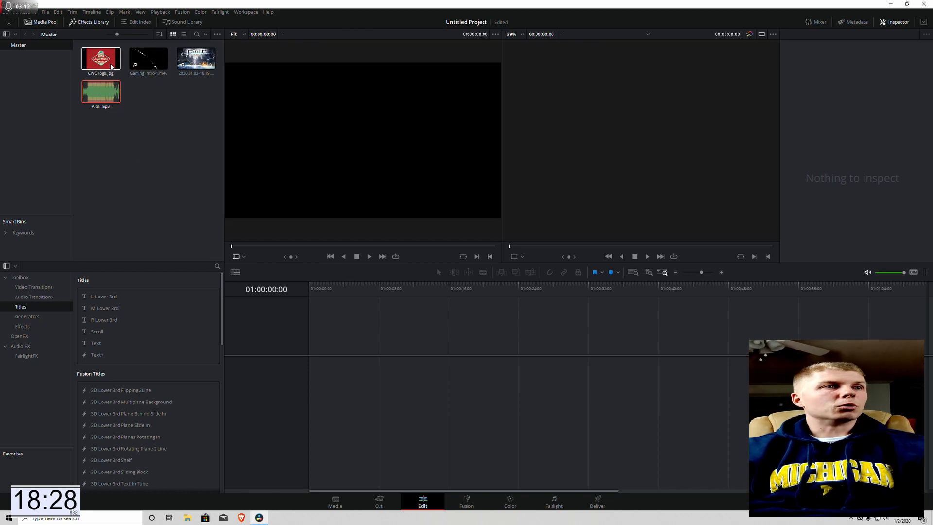
{"action": "left_click", "coordinate": [335, 503]}
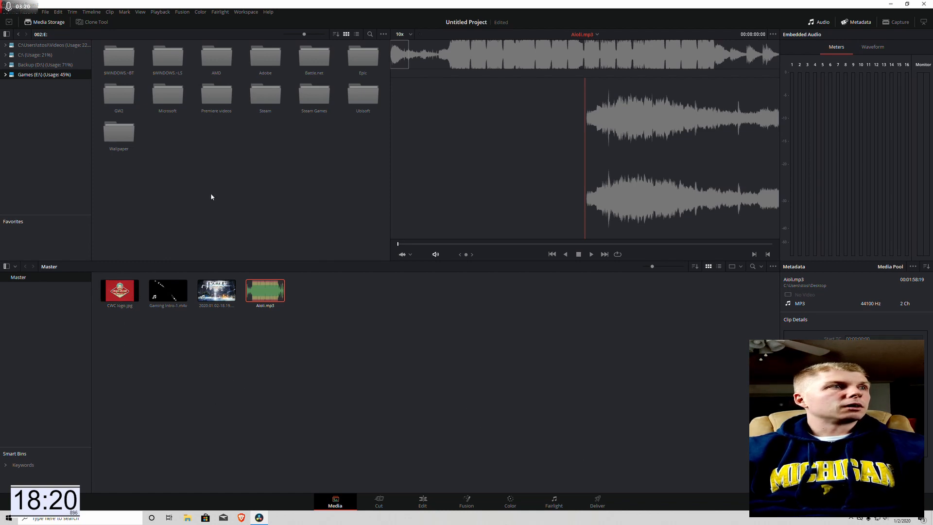
{"action": "key", "text": "space"}
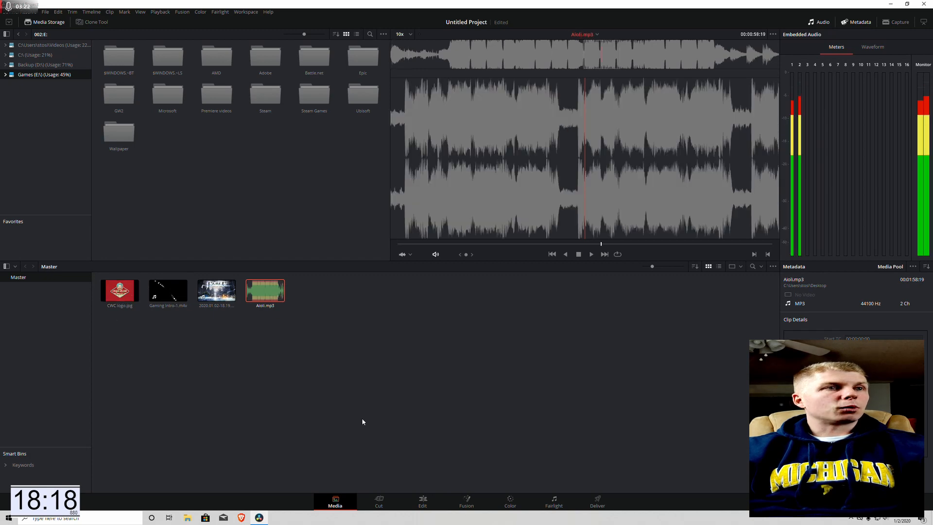
{"action": "left_click", "coordinate": [423, 502]}
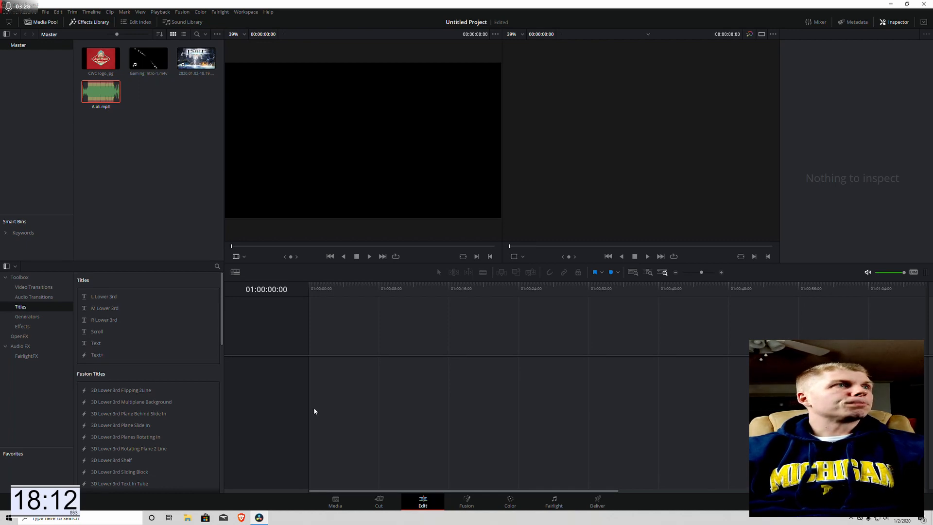
Preview the imported clips, scrub through Gaming Intro-1.m4v in the source viewer and return it to its start
{"action": "left_click", "coordinate": [89, 53]}
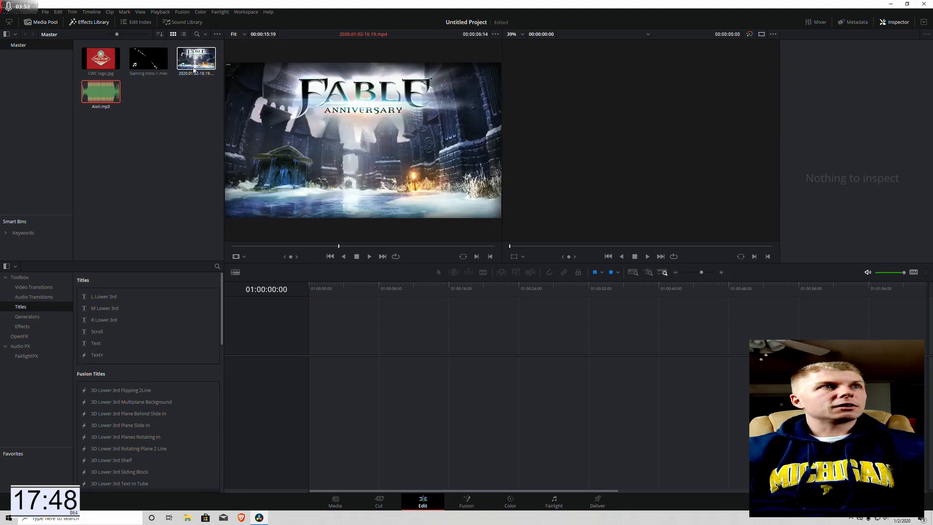
{"action": "left_click", "coordinate": [148, 59]}
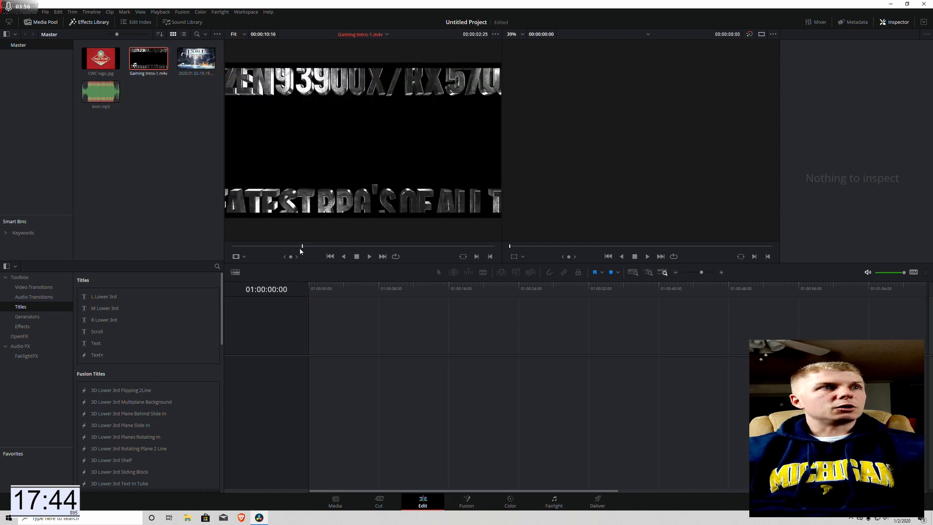
{"action": "left_click_drag", "start_coordinate": [302, 247], "coordinate": [229, 247]}
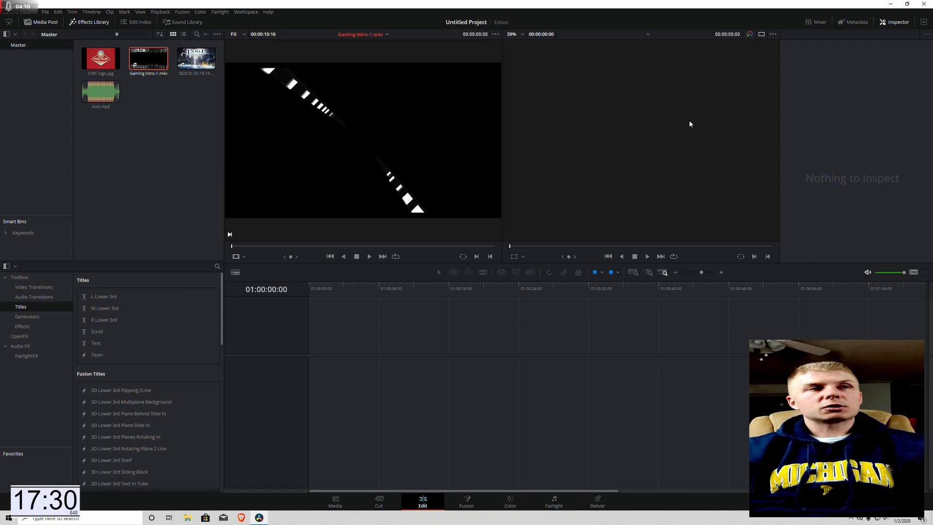
{"action": "left_click", "coordinate": [152, 60]}
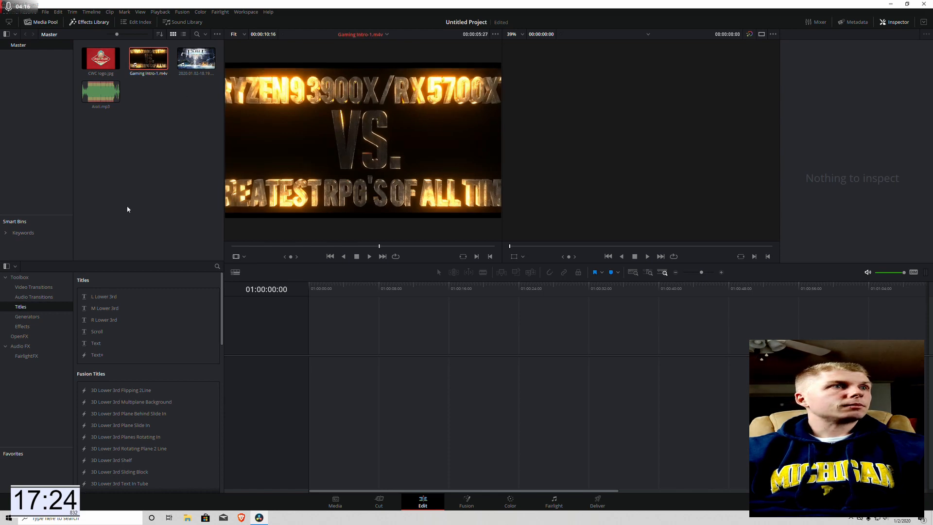
{"action": "key", "text": "Home"}
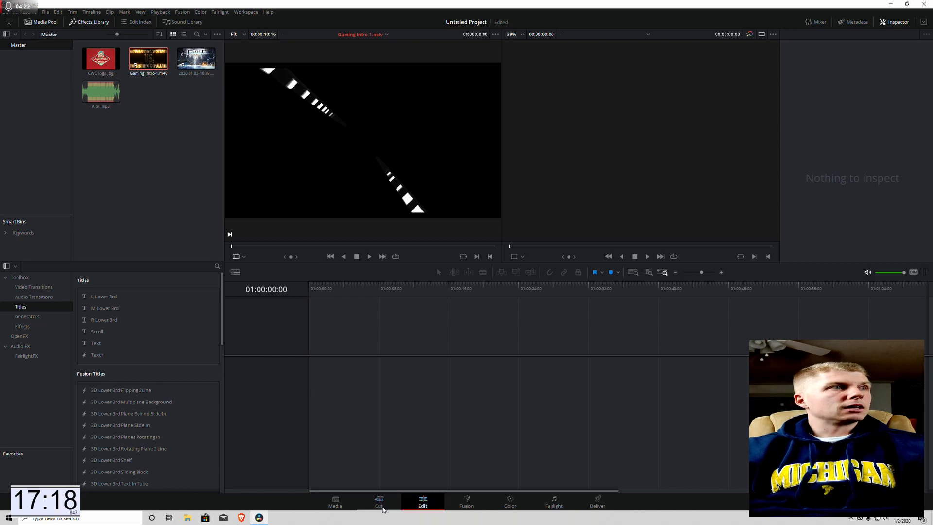
Look through the Video Transitions, Audio Transitions and Titles in the effects library, ending on Video Transitions
{"action": "left_click", "coordinate": [9, 280]}
{"action": "left_click", "coordinate": [24, 288]}
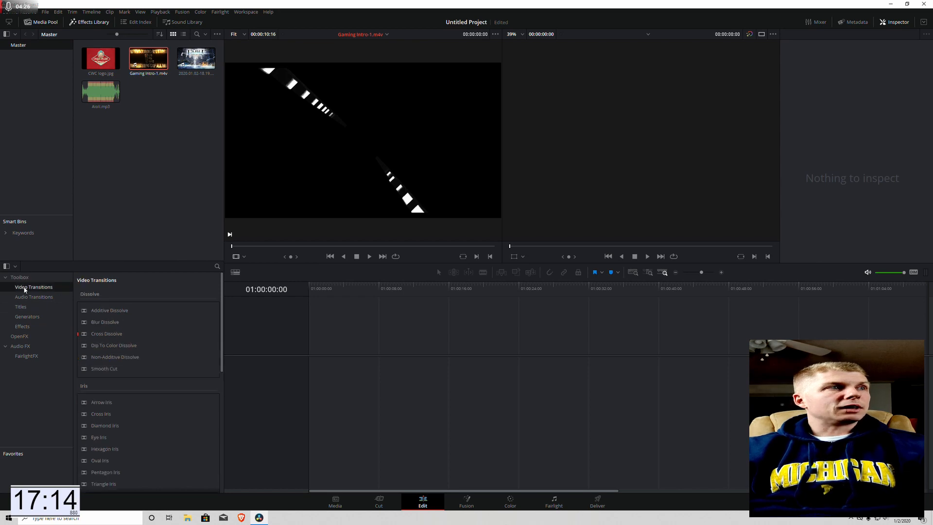
{"action": "left_click", "coordinate": [25, 297]}
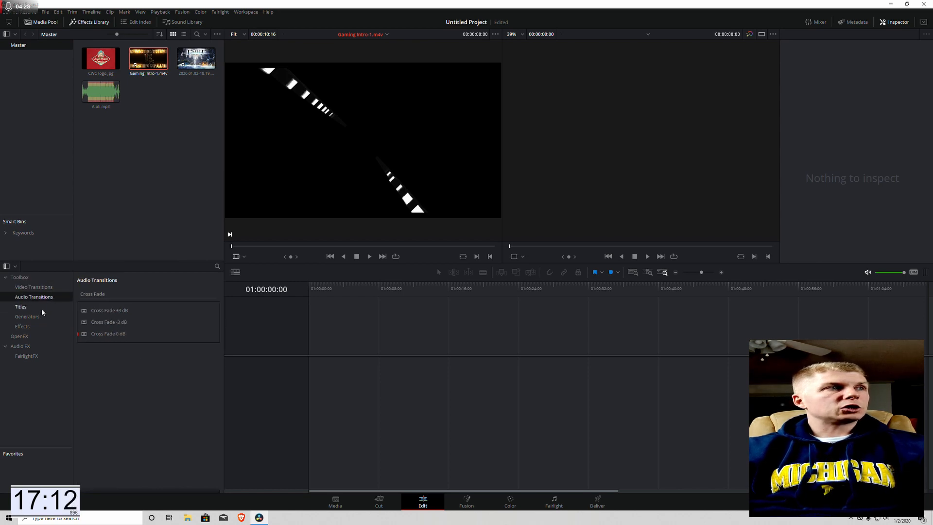
{"action": "left_click", "coordinate": [21, 307]}
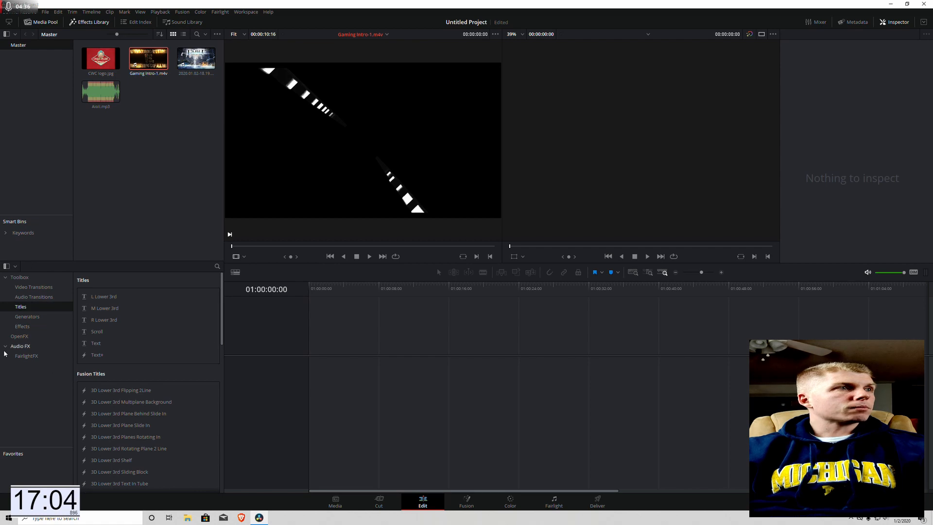
{"action": "left_click", "coordinate": [24, 287]}
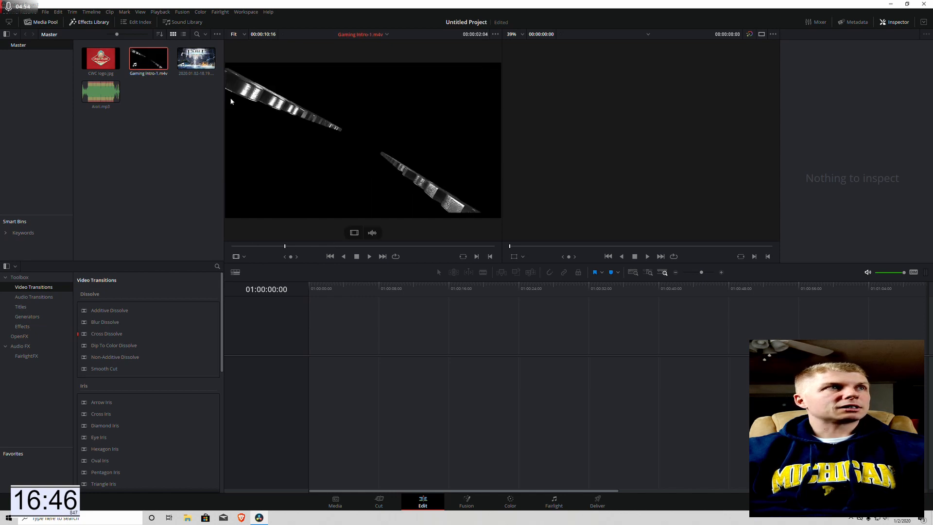
Place Gaming Intro-1.m4v at the start of a new timeline, scrub through it and return the playhead to 01:00:00:00
{"action": "left_click_drag", "start_coordinate": [149, 60], "coordinate": [310, 378]}
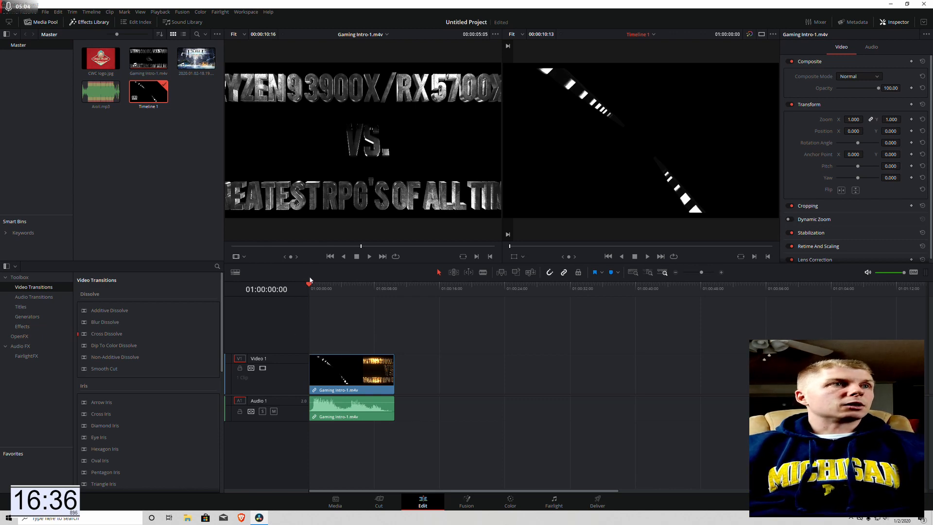
{"action": "left_click_drag", "start_coordinate": [313, 288], "coordinate": [369, 297]}
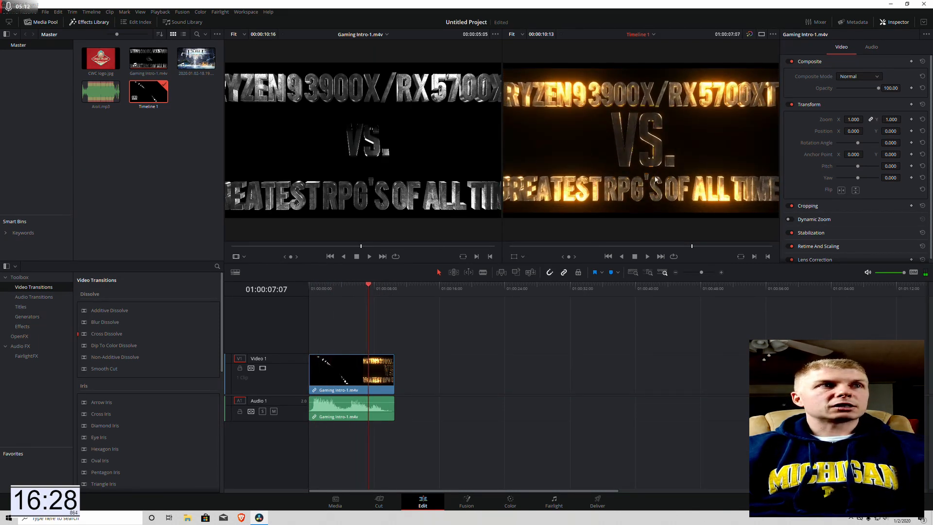
{"action": "left_click_drag", "start_coordinate": [368, 283], "coordinate": [310, 288]}
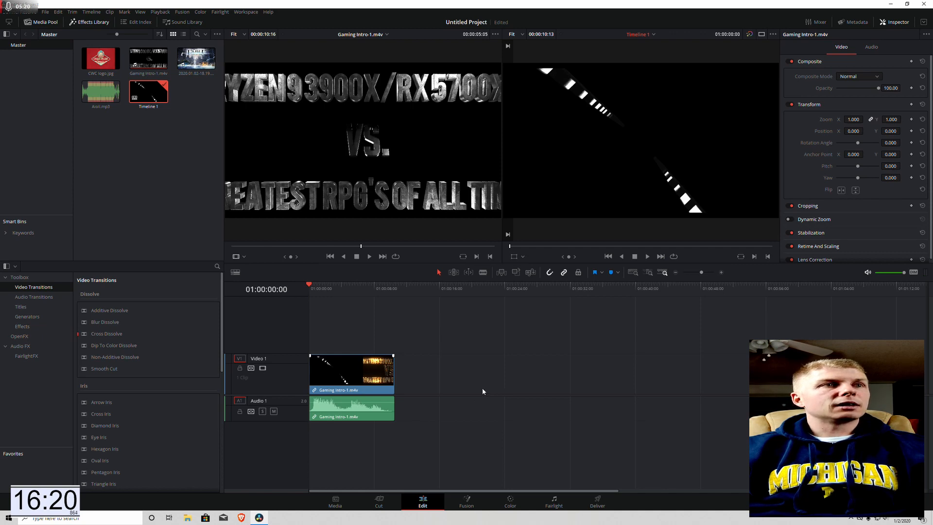
{"action": "mouse_move", "coordinate": [472, 394]}
{"action": "left_mouse_down"}
{"action": "mouse_move", "coordinate": [473, 347]}
{"action": "mouse_move", "coordinate": [471, 408]}
{"action": "mouse_move", "coordinate": [471, 348]}
{"action": "mouse_move", "coordinate": [468, 396]}
{"action": "left_mouse_up"}
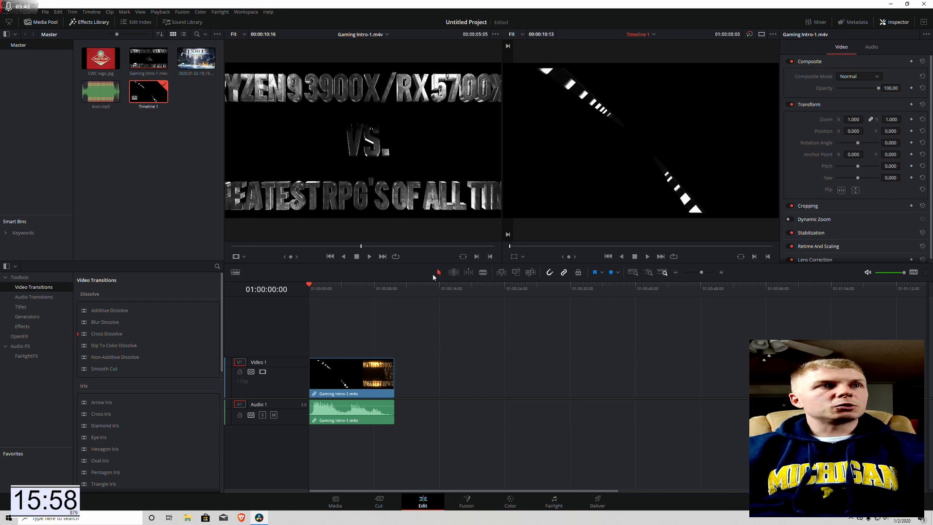
{"action": "left_click", "coordinate": [483, 275]}
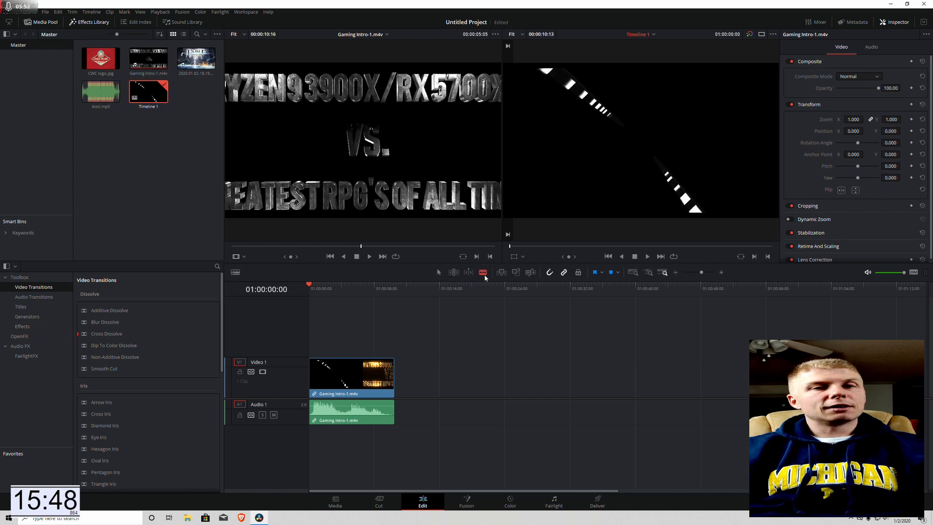
{"action": "left_click", "coordinate": [438, 273]}
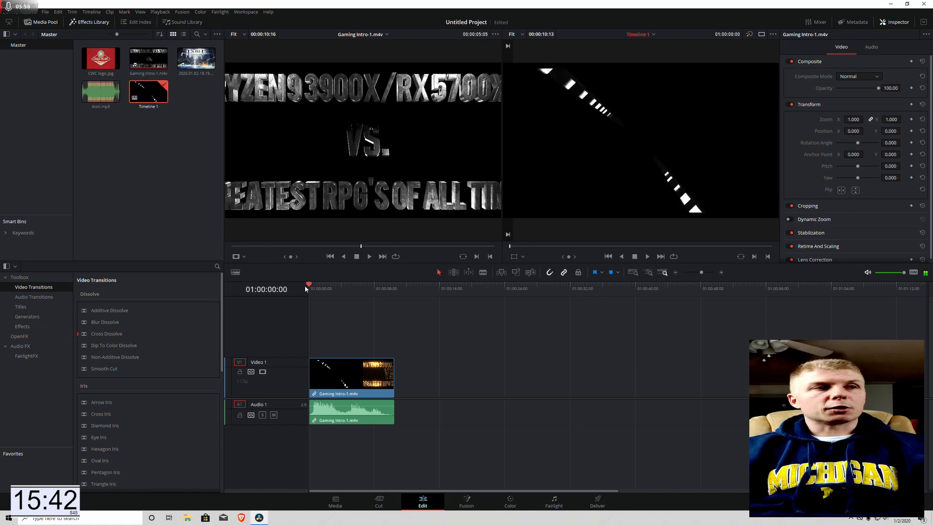
{"action": "mouse_move", "coordinate": [313, 285]}
{"action": "left_mouse_down"}
{"action": "mouse_move", "coordinate": [392, 287]}
{"action": "mouse_move", "coordinate": [314, 288]}
{"action": "left_mouse_up"}
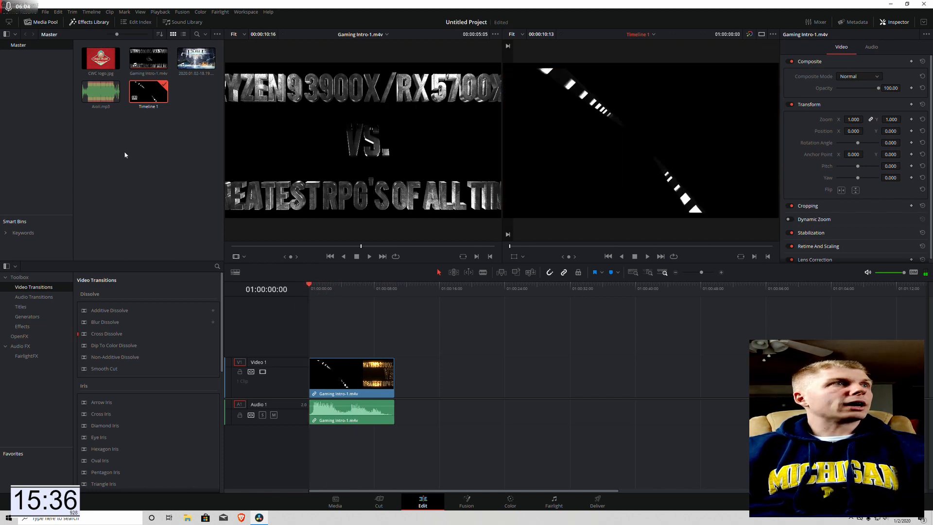
{"action": "left_click", "coordinate": [183, 59]}
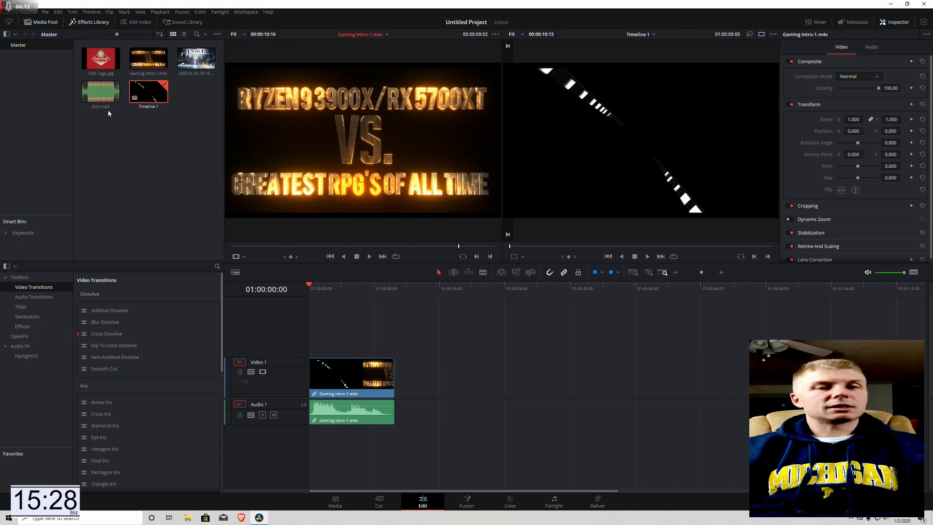
Add 2020.01.02-18.19.mp4 to Video 1 and snap its start against the end of Gaming Intro-1.m4v
{"action": "left_click", "coordinate": [189, 56]}
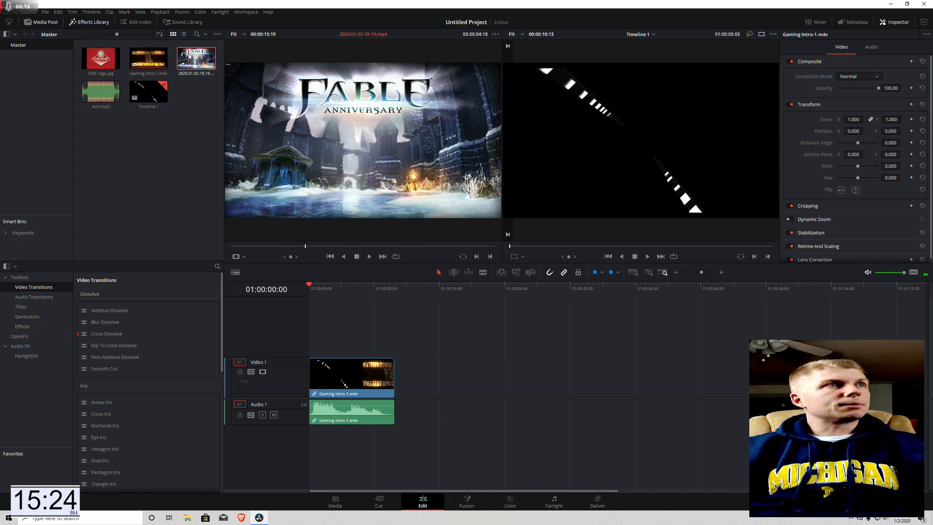
{"action": "left_click_drag", "start_coordinate": [189, 56], "coordinate": [403, 380]}
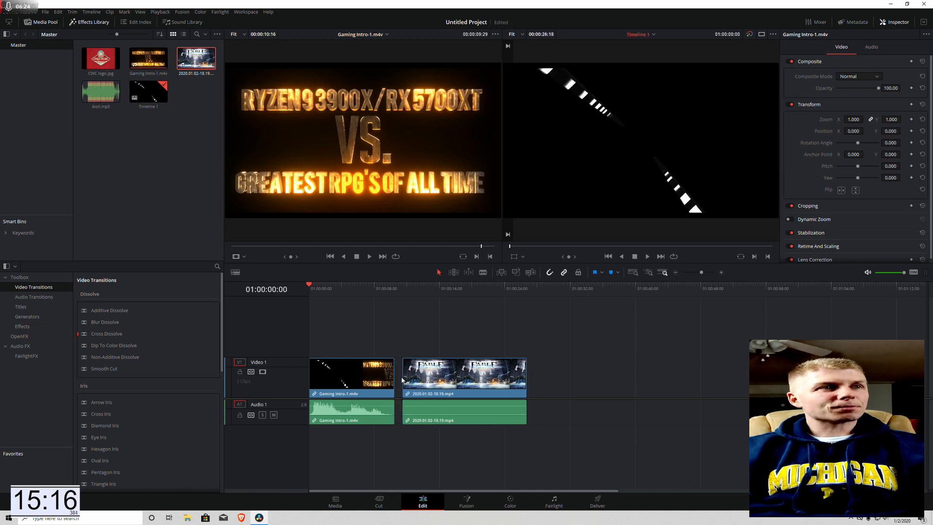
{"action": "left_click", "coordinate": [434, 380]}
{"action": "mouse_move", "coordinate": [434, 380]}
{"action": "left_mouse_down"}
{"action": "mouse_move", "coordinate": [578, 380]}
{"action": "mouse_move", "coordinate": [423, 381]}
{"action": "mouse_move", "coordinate": [550, 389]}
{"action": "mouse_move", "coordinate": [431, 395]}
{"action": "left_mouse_up"}
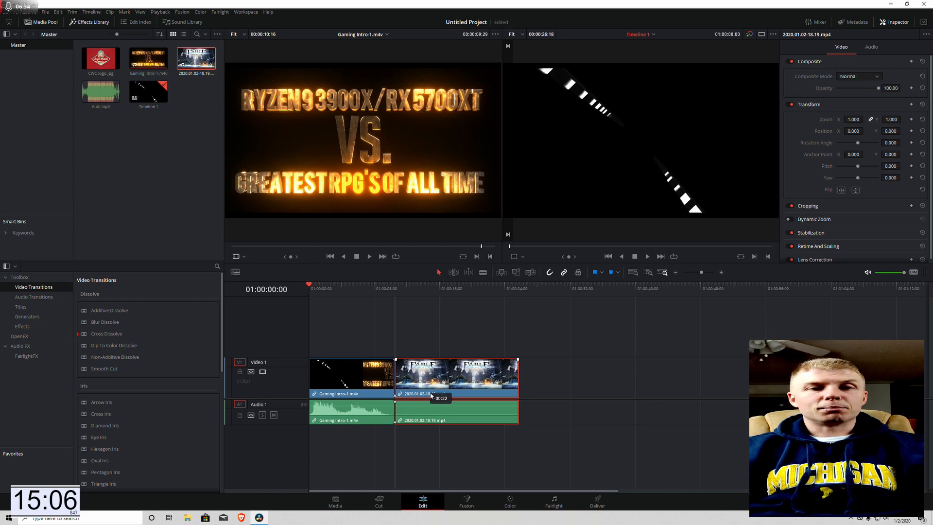
{"action": "mouse_move", "coordinate": [430, 396]}
{"action": "left_mouse_down"}
{"action": "mouse_move", "coordinate": [439, 391]}
{"action": "mouse_move", "coordinate": [431, 392]}
{"action": "left_mouse_up"}
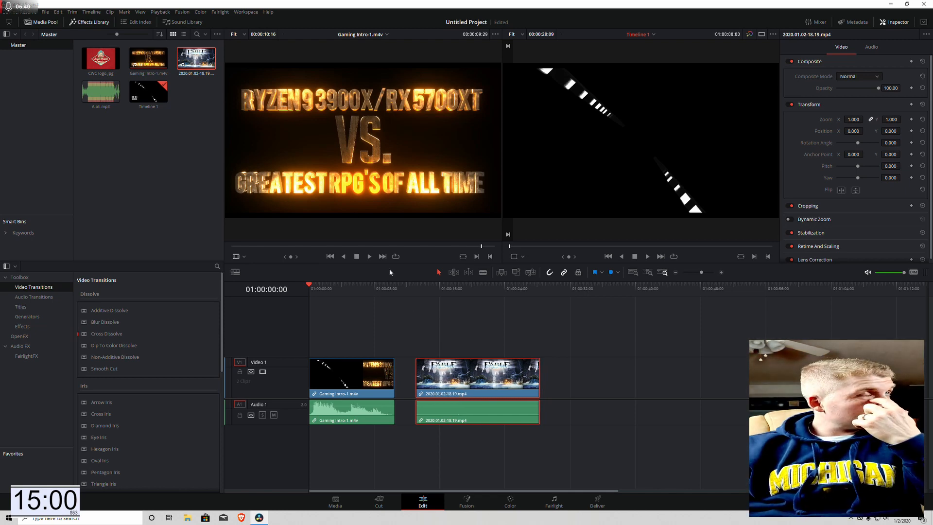
{"action": "left_click", "coordinate": [519, 327]}
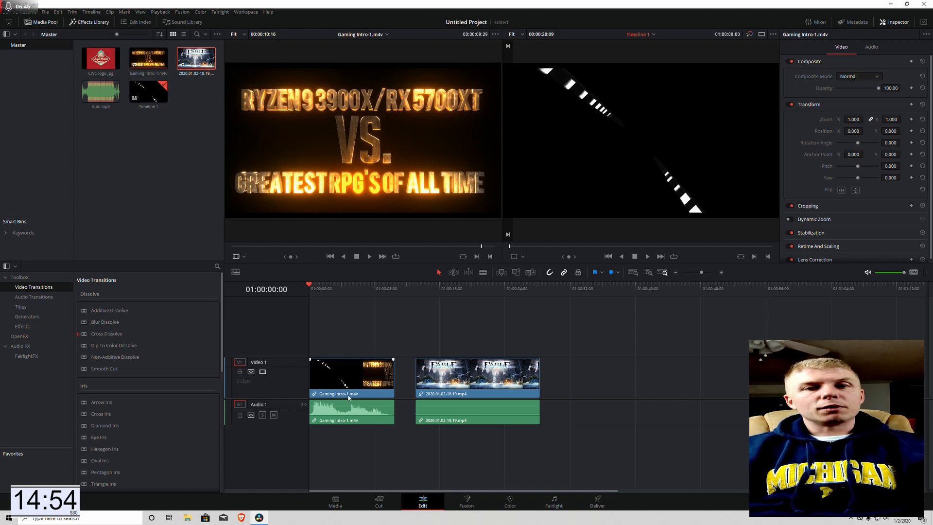
{"action": "left_click_drag", "start_coordinate": [462, 385], "coordinate": [442, 385]}
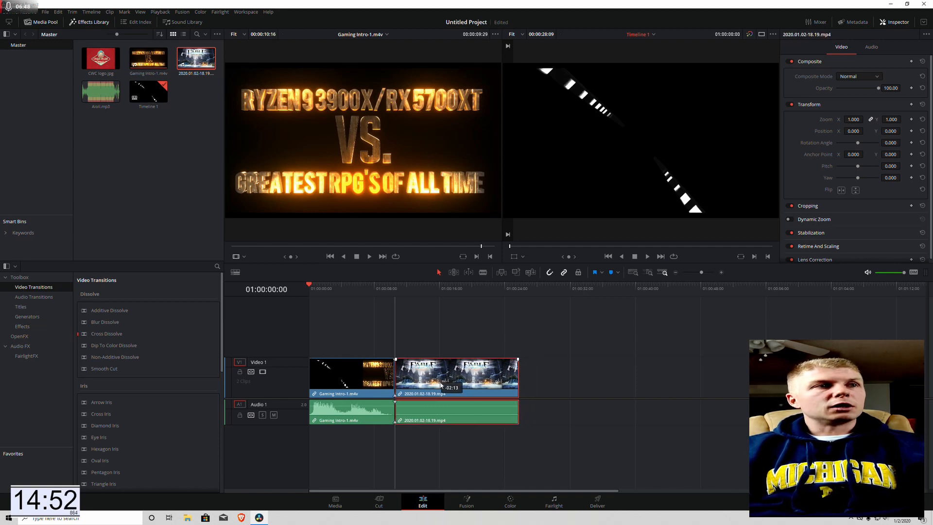
Play the timeline across the cut from 01:00:08:09 and return the playhead to 01:00:04:20
{"action": "left_click", "coordinate": [351, 286]}
{"action": "left_click", "coordinate": [376, 287]}
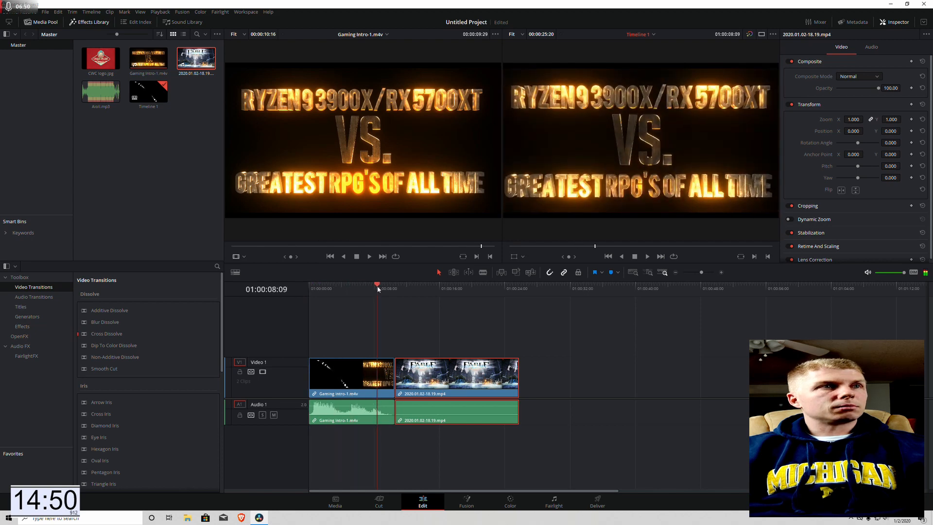
{"action": "left_click", "coordinate": [647, 256]}
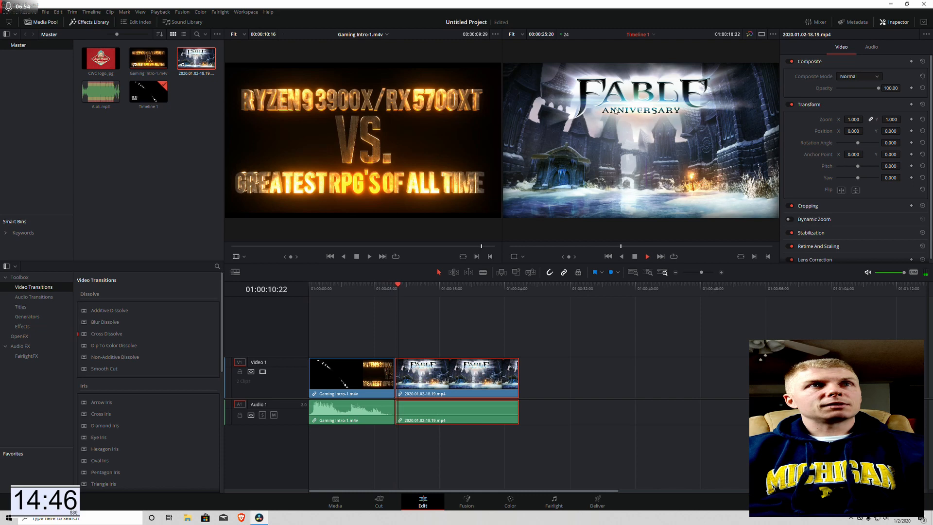
{"action": "left_click", "coordinate": [635, 257]}
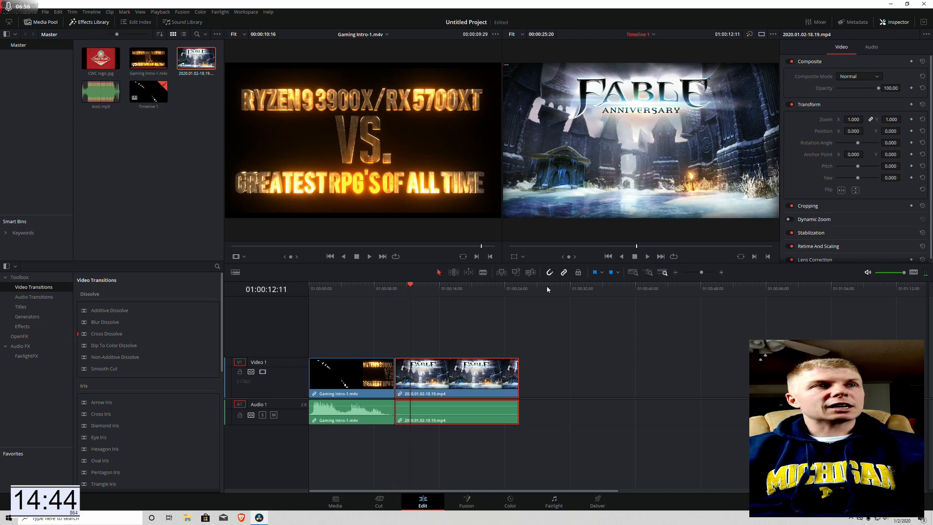
{"action": "left_click_drag", "start_coordinate": [410, 286], "coordinate": [348, 287]}
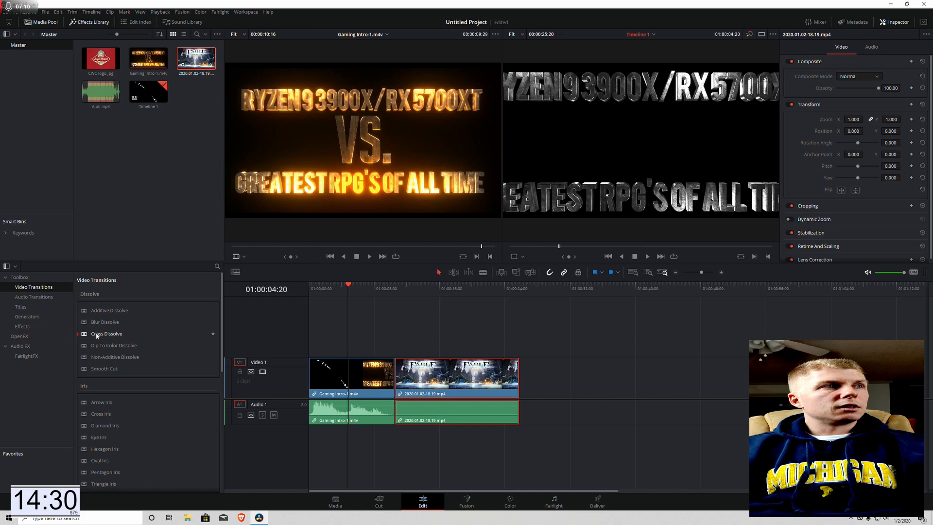
Apply a Cross Dissolve to the end of Gaming Intro-1.m4v and keep 2020.01.02-18.19.mp4 butted against it
{"action": "left_click", "coordinate": [94, 335]}
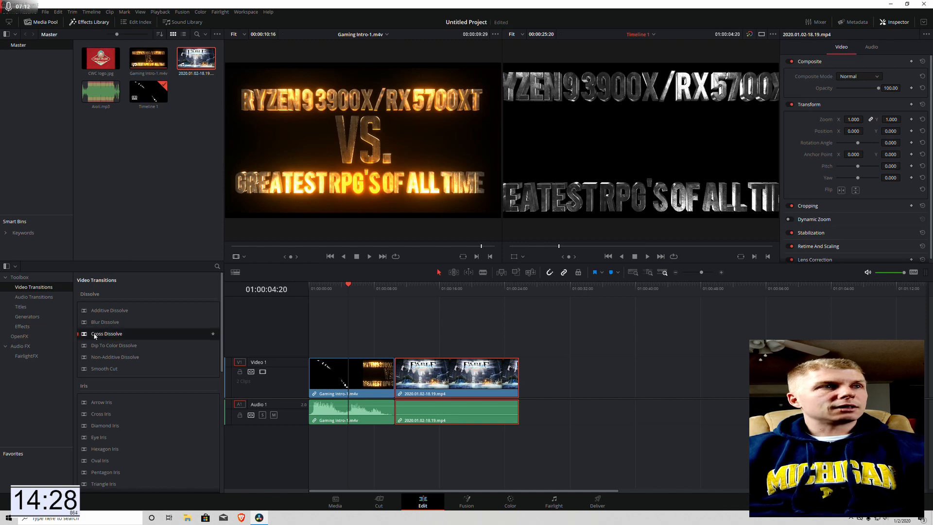
{"action": "left_click_drag", "start_coordinate": [95, 336], "coordinate": [119, 339]}
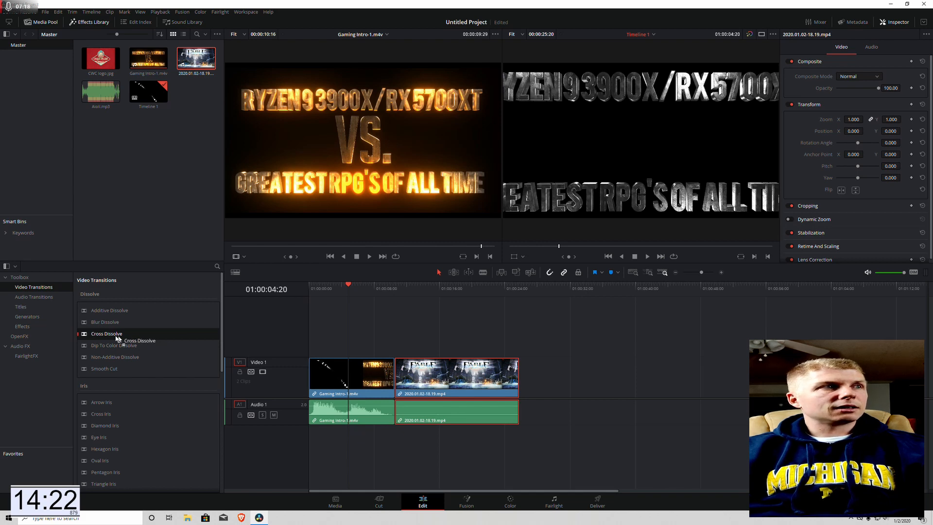
{"action": "left_click_drag", "start_coordinate": [462, 388], "coordinate": [488, 388]}
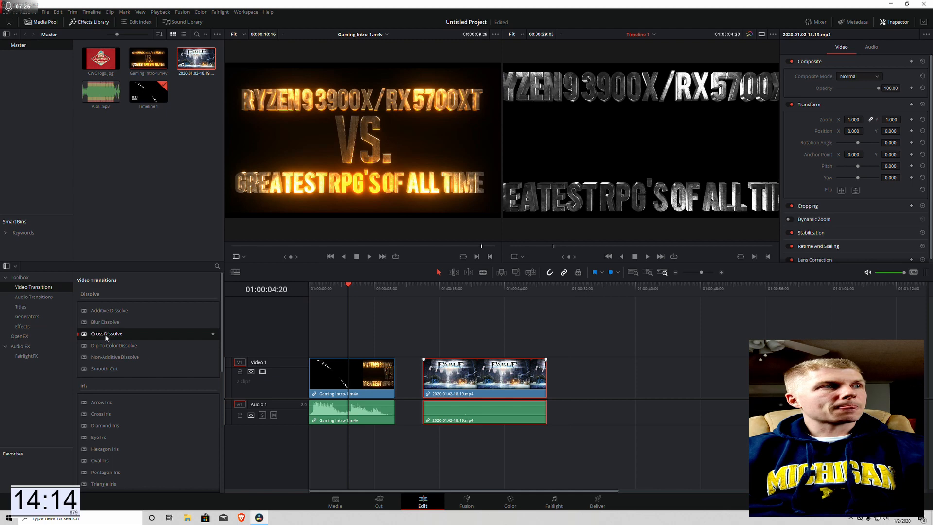
{"action": "mouse_move", "coordinate": [100, 335]}
{"action": "left_mouse_down"}
{"action": "mouse_move", "coordinate": [284, 389]}
{"action": "mouse_move", "coordinate": [389, 384]}
{"action": "left_mouse_up"}
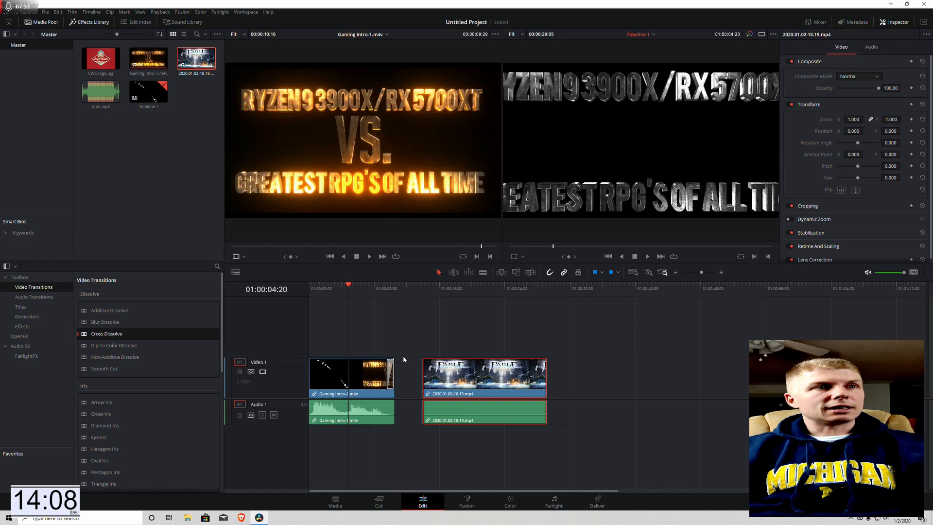
{"action": "left_click_drag", "start_coordinate": [487, 387], "coordinate": [452, 389]}
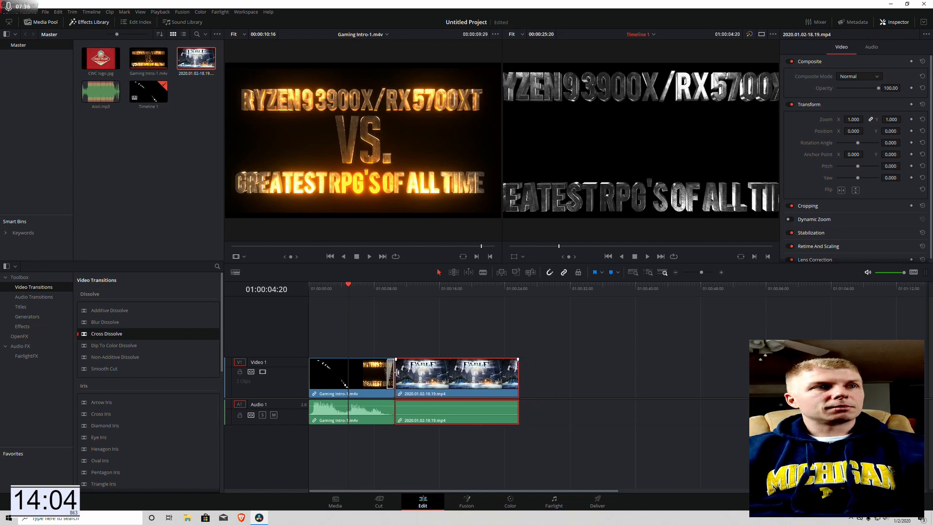
Play back the Cross Dissolve between the intro and gameplay clips repeatedly, leaving the playhead at 01:00:08:12
{"action": "left_click", "coordinate": [647, 257]}
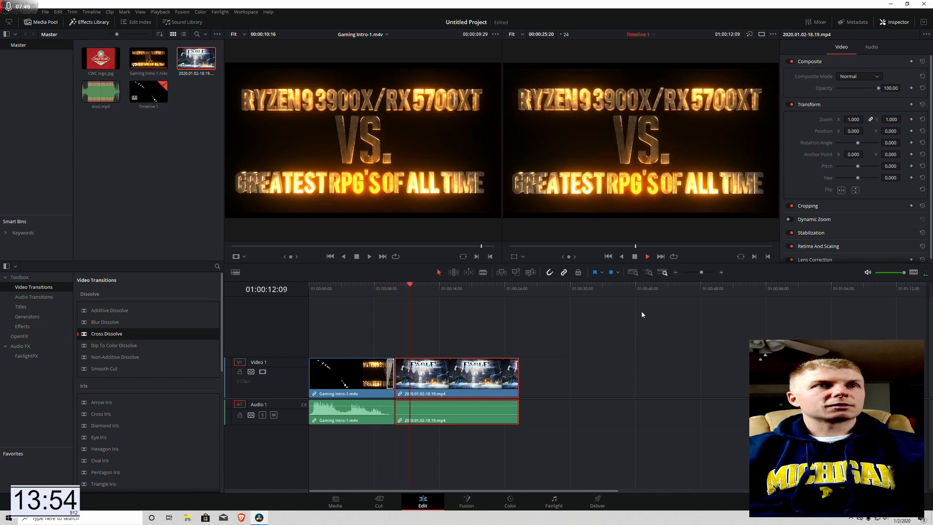
{"action": "key", "text": "space"}
{"action": "left_click_drag", "start_coordinate": [416, 286], "coordinate": [363, 287]}
{"action": "left_click", "coordinate": [647, 256]}
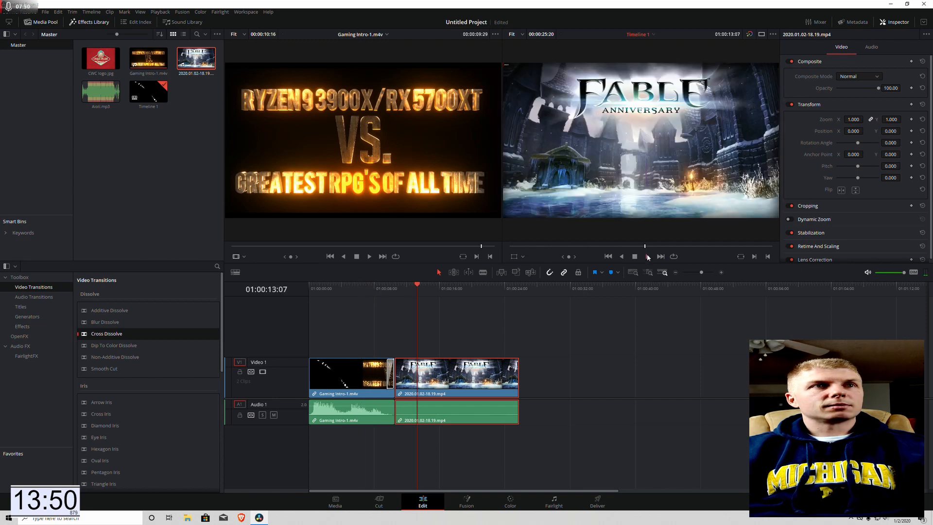
{"action": "left_click_drag", "start_coordinate": [428, 287], "coordinate": [358, 287]}
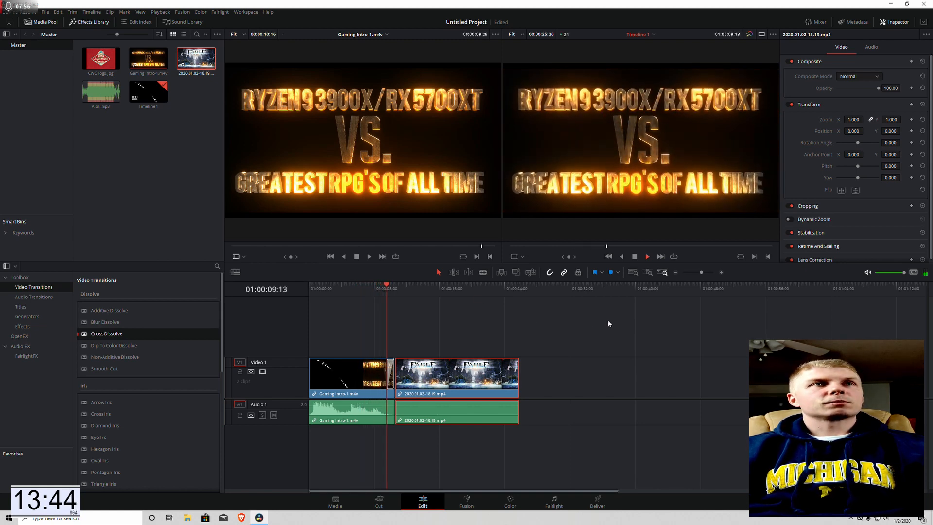
{"action": "left_click", "coordinate": [635, 257]}
{"action": "left_click_drag", "start_coordinate": [406, 284], "coordinate": [378, 285]}
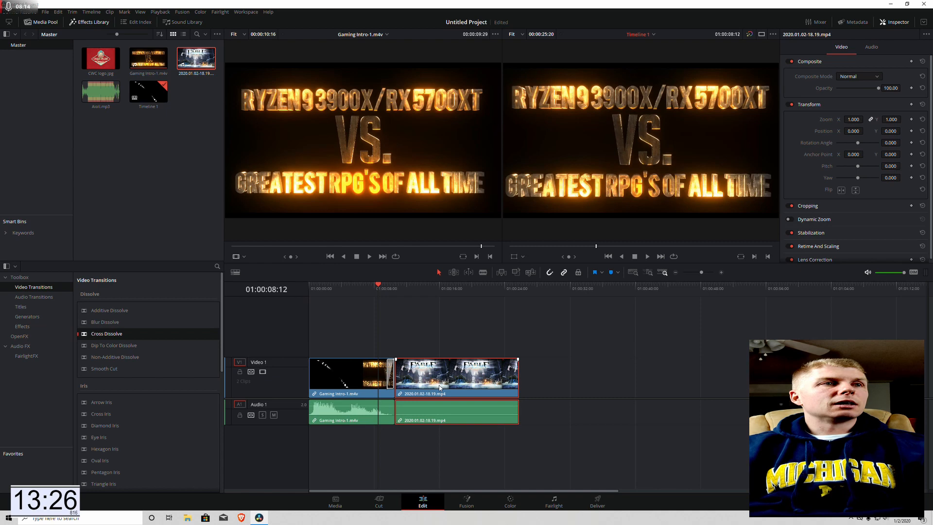
{"action": "left_click", "coordinate": [441, 416]}
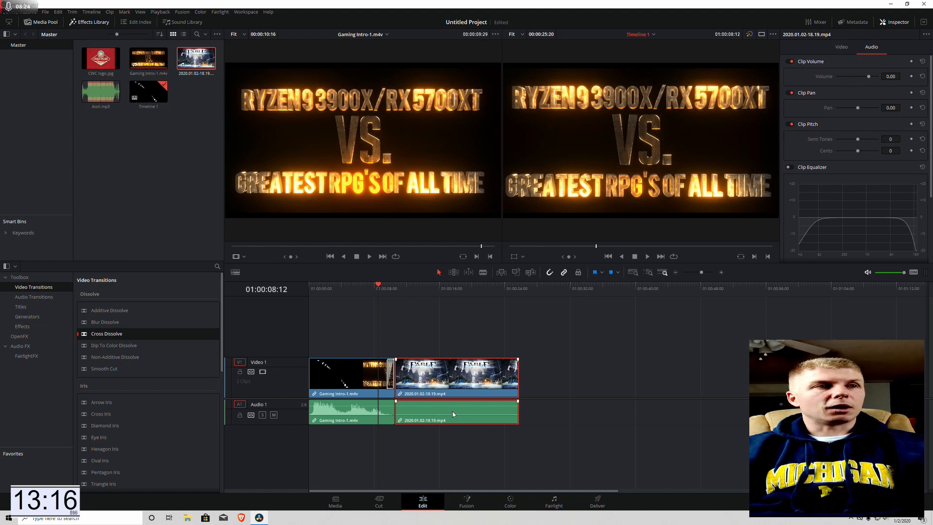
{"action": "left_click_drag", "start_coordinate": [453, 411], "coordinate": [454, 434]}
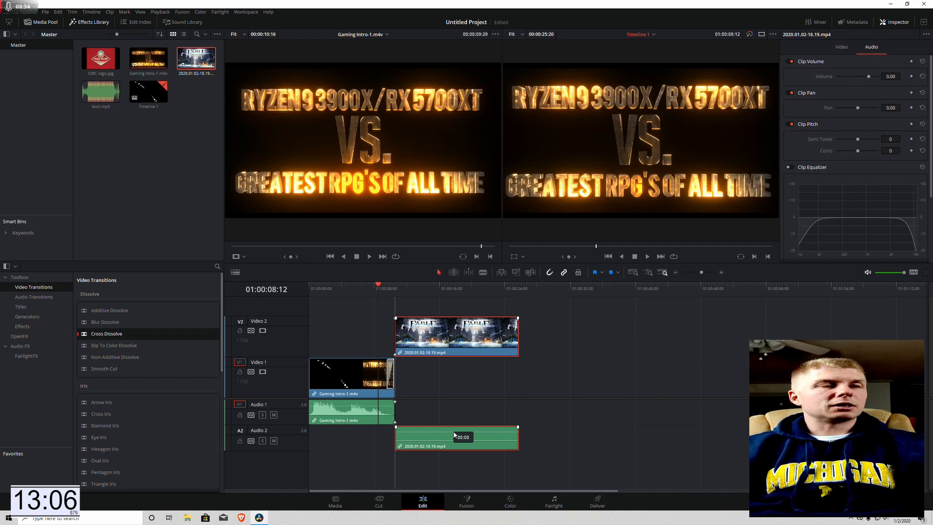
{"action": "left_click_drag", "start_coordinate": [455, 433], "coordinate": [450, 401]}
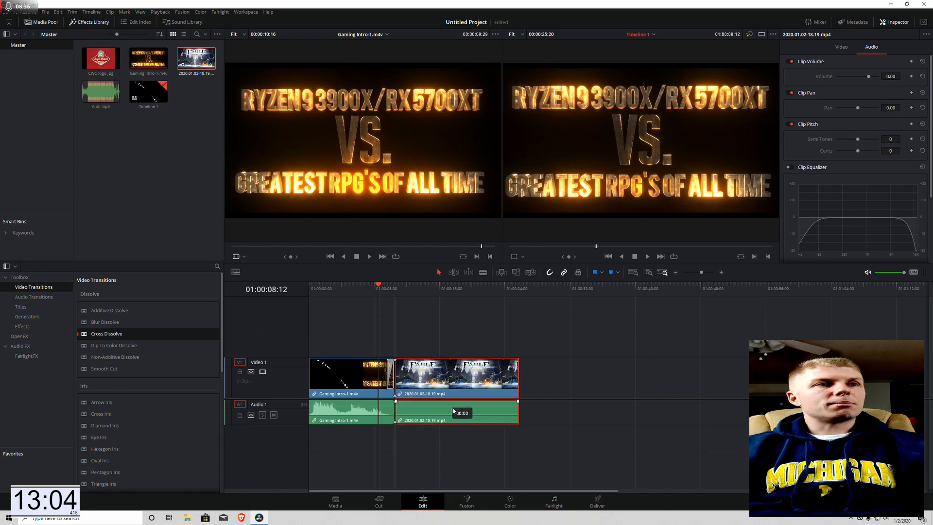
With Video 1 temporarily locked, move the audio of 2020.01.02-18.19.mp4 down to Audio 2 and mute that track
{"action": "left_click", "coordinate": [241, 373]}
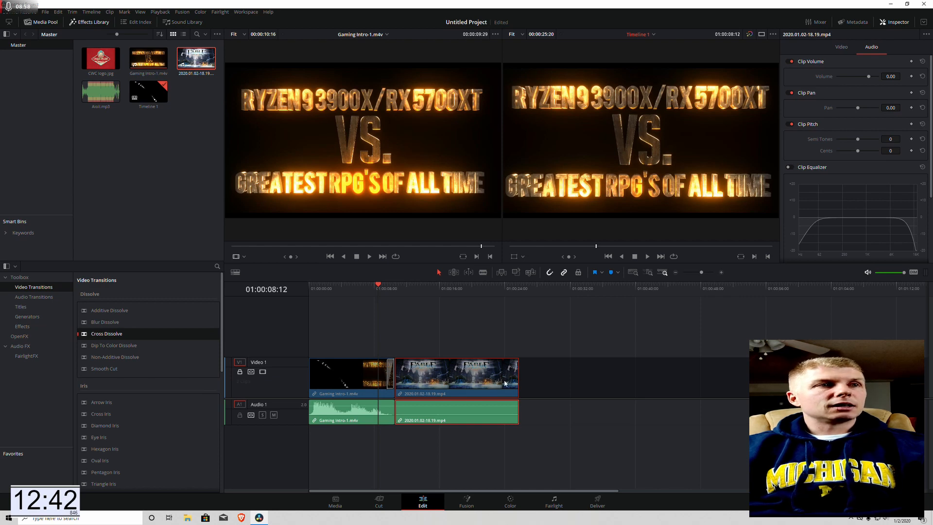
{"action": "left_click_drag", "start_coordinate": [452, 411], "coordinate": [459, 441]}
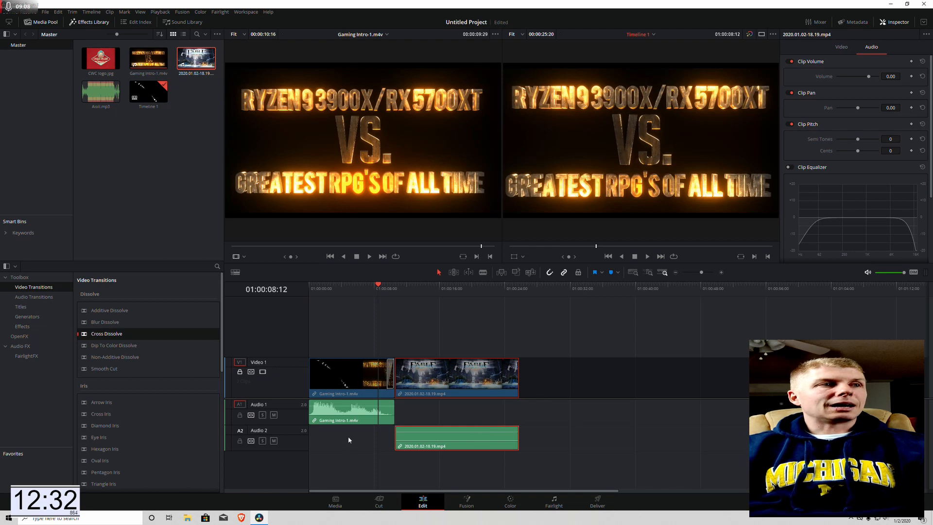
{"action": "left_click", "coordinate": [274, 441]}
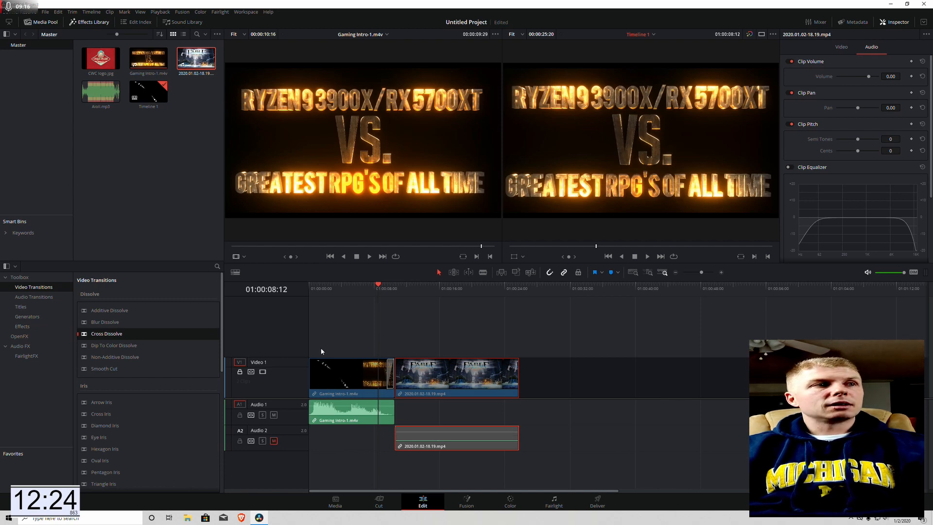
{"action": "mouse_move", "coordinate": [380, 284]}
{"action": "left_mouse_down"}
{"action": "mouse_move", "coordinate": [366, 284]}
{"action": "mouse_move", "coordinate": [395, 289]}
{"action": "left_mouse_up"}
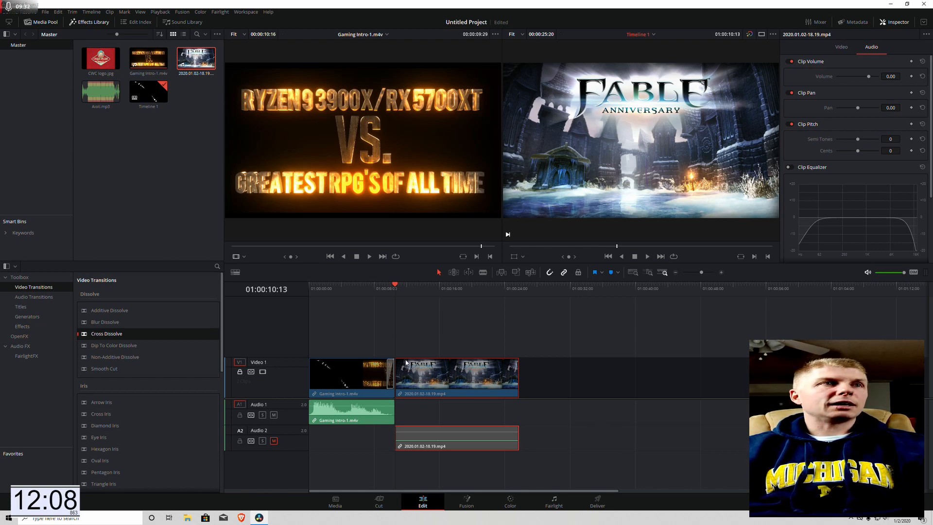
{"action": "mouse_move", "coordinate": [395, 285]}
{"action": "left_mouse_down"}
{"action": "mouse_move", "coordinate": [385, 285]}
{"action": "mouse_move", "coordinate": [408, 285]}
{"action": "mouse_move", "coordinate": [387, 285]}
{"action": "left_mouse_up"}
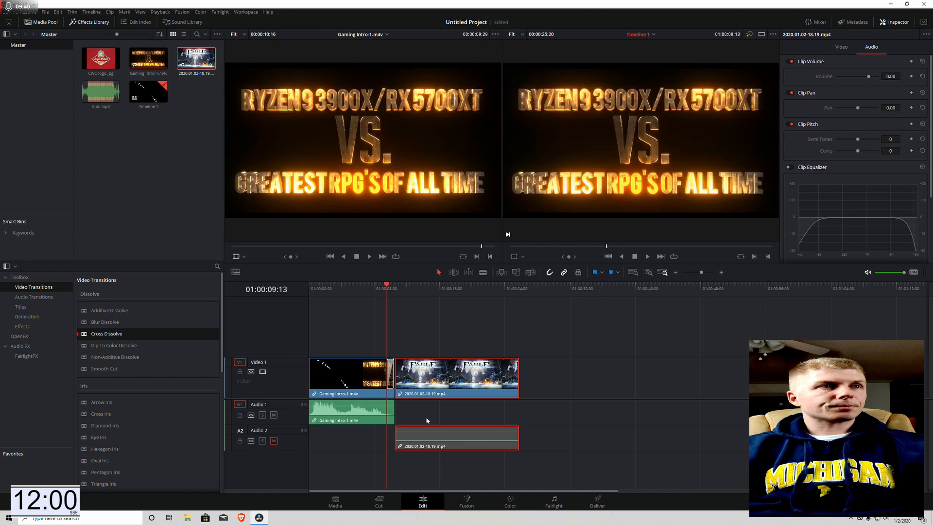
Play the timeline from 01:00:00:00 past the cut into the gameplay clip and reposition the playhead at 01:00:07:20
{"action": "left_click_drag", "start_coordinate": [386, 285], "coordinate": [309, 286]}
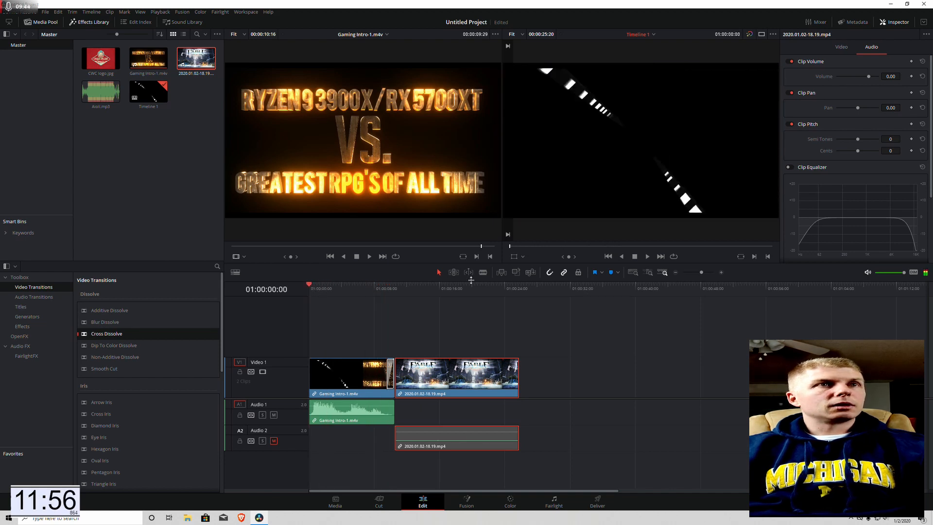
{"action": "left_click", "coordinate": [646, 257]}
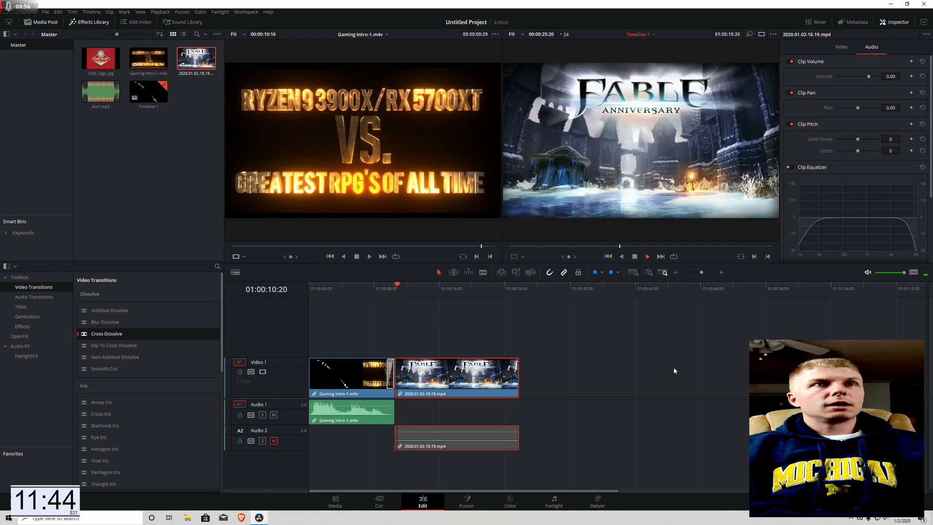
{"action": "left_click", "coordinate": [634, 256]}
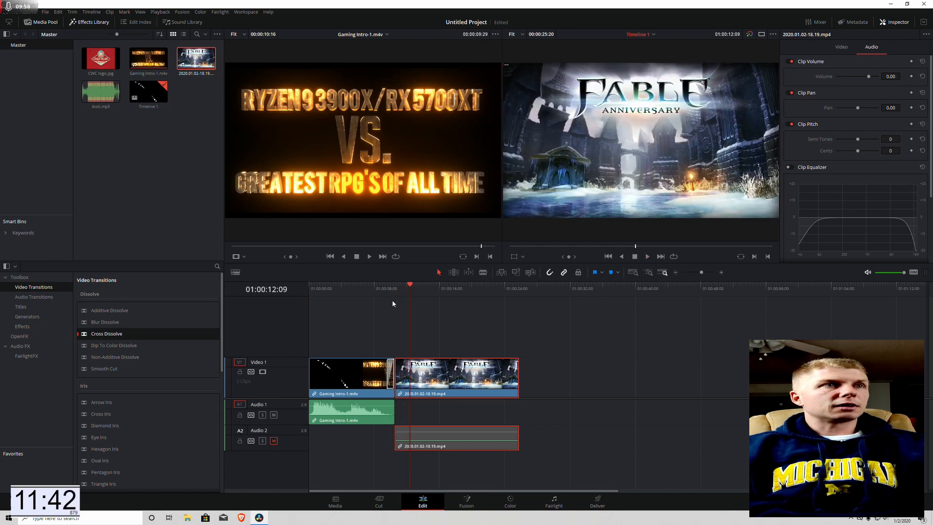
{"action": "left_click", "coordinate": [386, 288]}
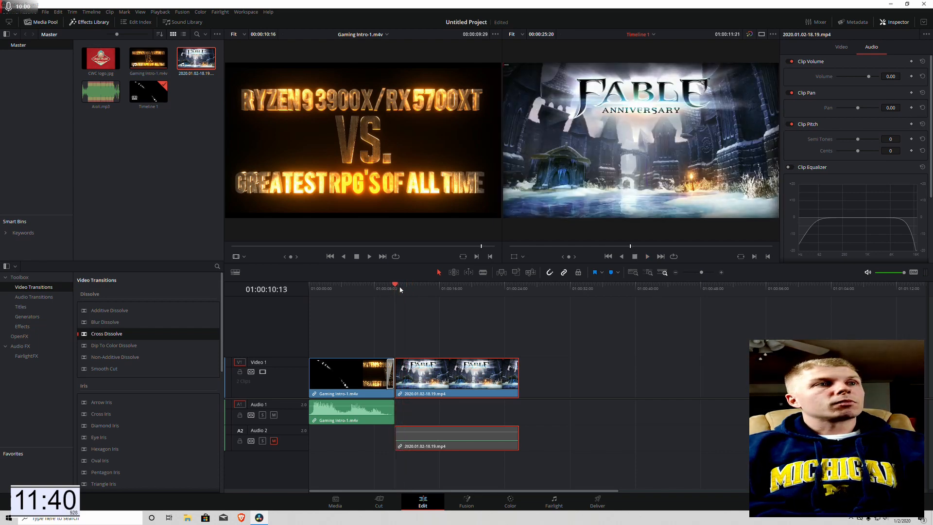
{"action": "left_click", "coordinate": [373, 291]}
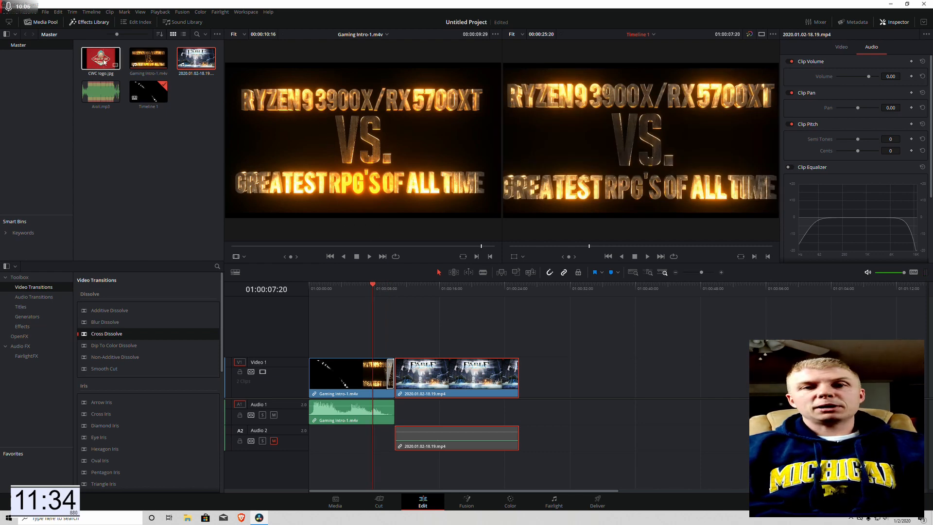
Place CWC logo.jpg directly after the gameplay clip on Video 1, with an Oval Iris transition at the gameplay clip's end
{"action": "left_click_drag", "start_coordinate": [101, 58], "coordinate": [517, 373]}
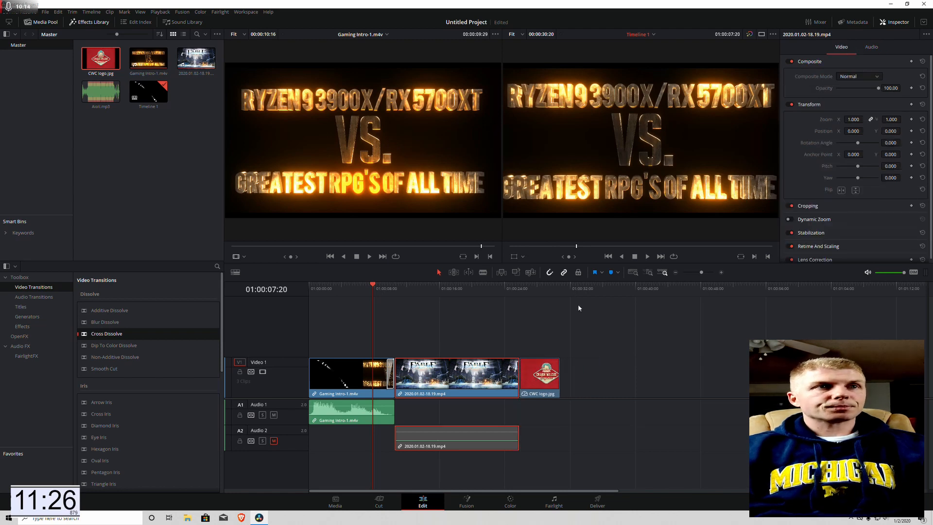
{"action": "left_click_drag", "start_coordinate": [534, 377], "coordinate": [556, 376]}
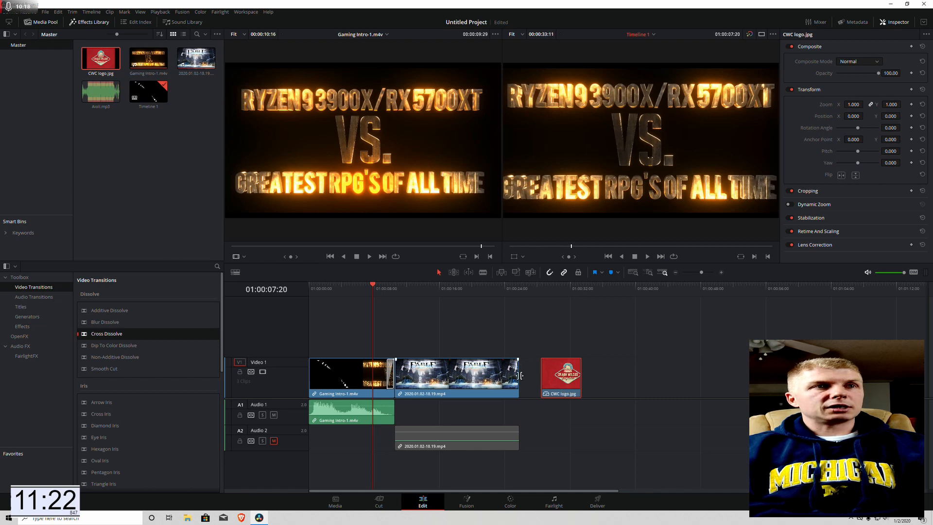
{"action": "scroll", "coordinate": [171, 380], "scroll_direction": "down", "scroll_amount": 3}
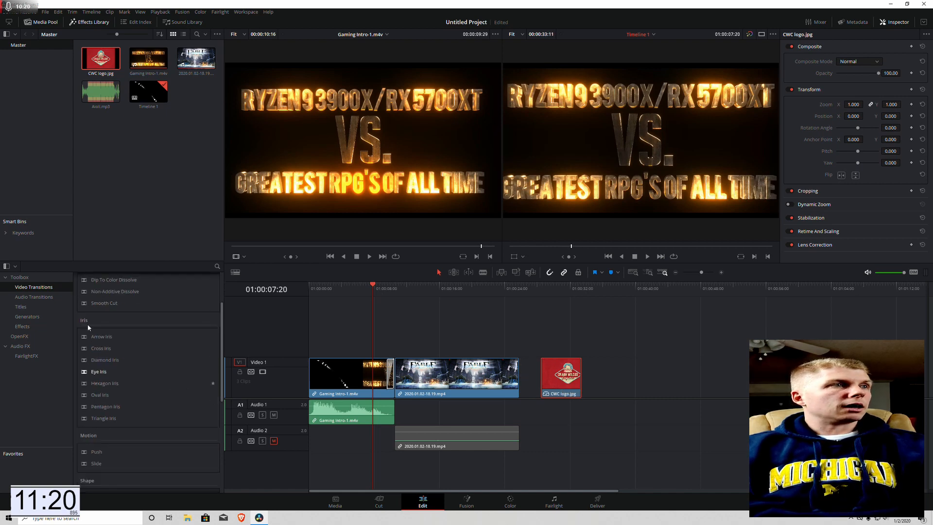
{"action": "left_click_drag", "start_coordinate": [96, 395], "coordinate": [551, 387]}
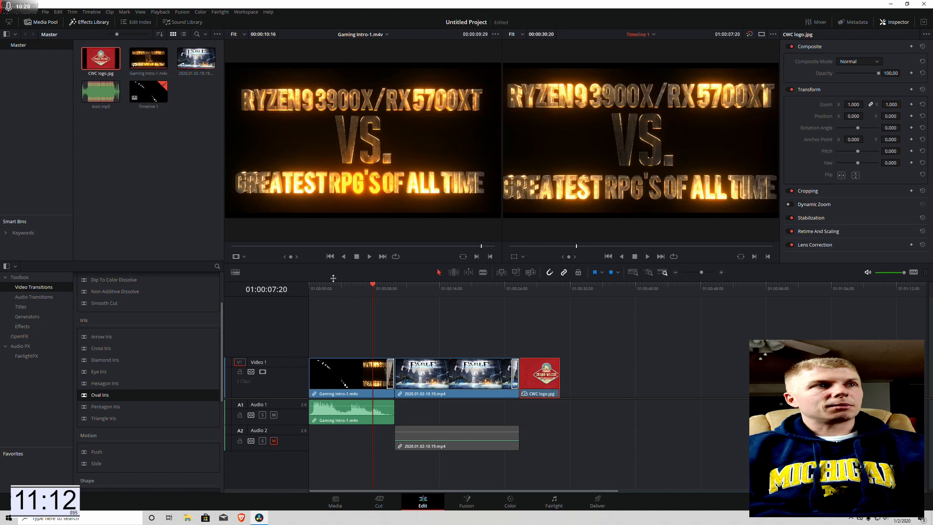
Play the timeline from 01:00:18:07 through the Oval Iris transition into the logo, stopping at 01:00:27:05
{"action": "left_click_drag", "start_coordinate": [374, 284], "coordinate": [458, 288]}
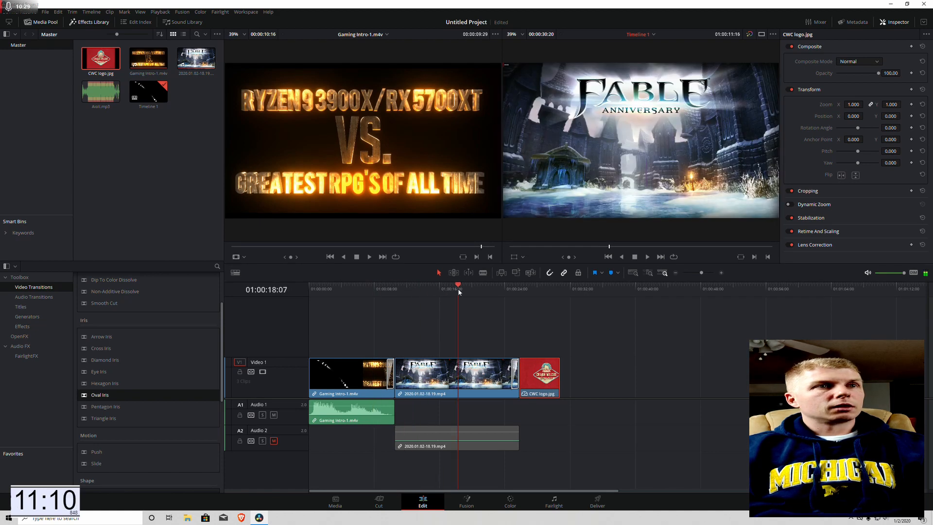
{"action": "left_click", "coordinate": [650, 256]}
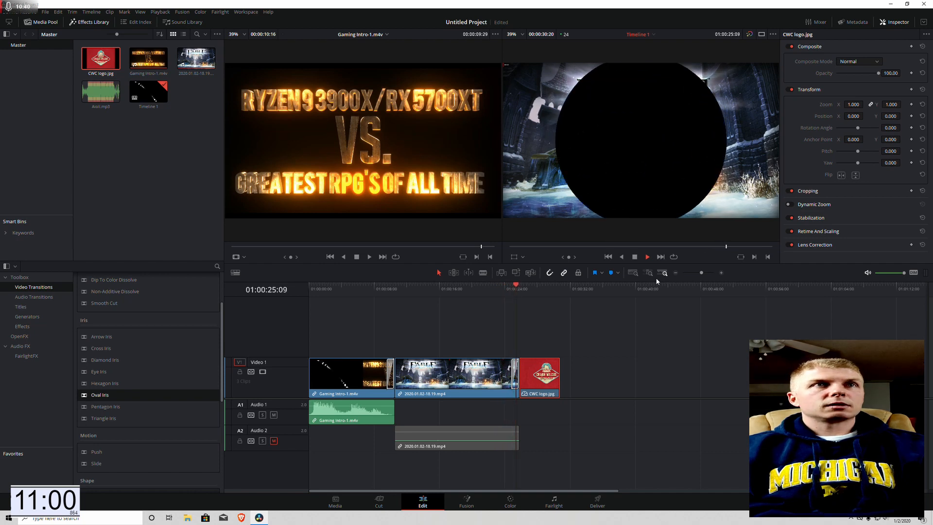
{"action": "left_click", "coordinate": [635, 256]}
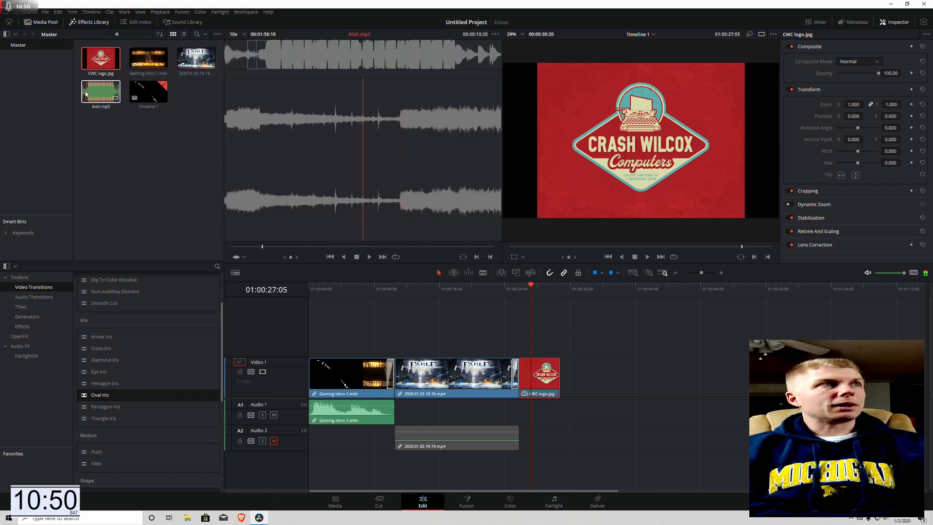
Add Aioli.mp3 to Audio 1 right after the intro's audio and split it at 01:00:30:20, where the logo ends
{"action": "left_click_drag", "start_coordinate": [86, 98], "coordinate": [395, 418]}
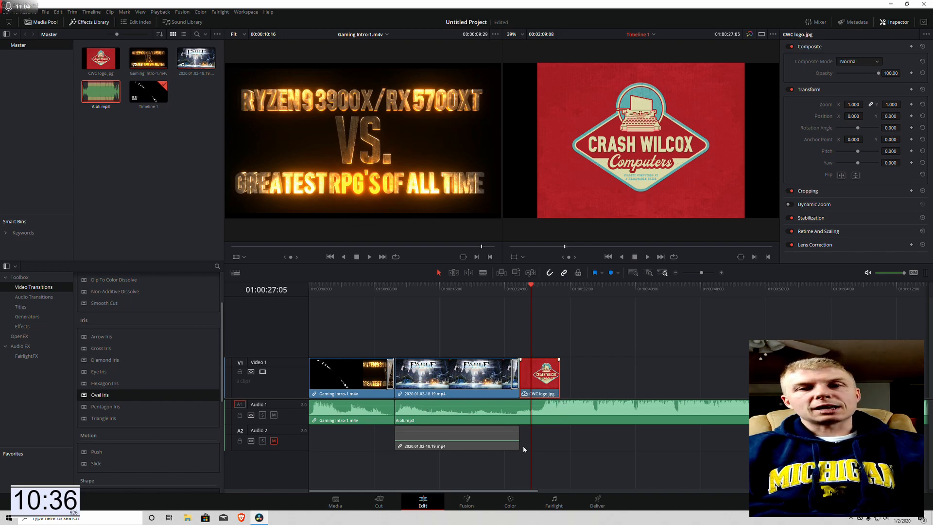
{"action": "left_click", "coordinate": [569, 417]}
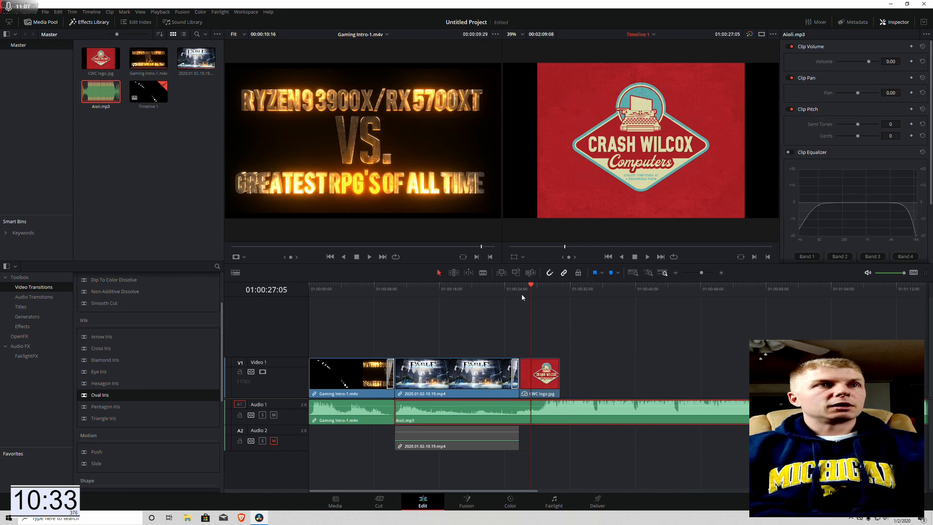
{"action": "left_click", "coordinate": [483, 274]}
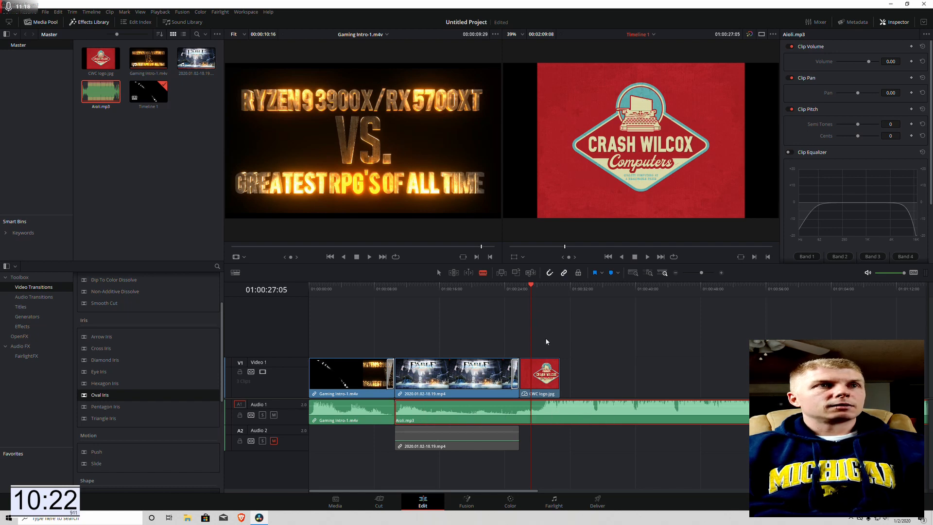
{"action": "left_click_drag", "start_coordinate": [531, 285], "coordinate": [558, 294]}
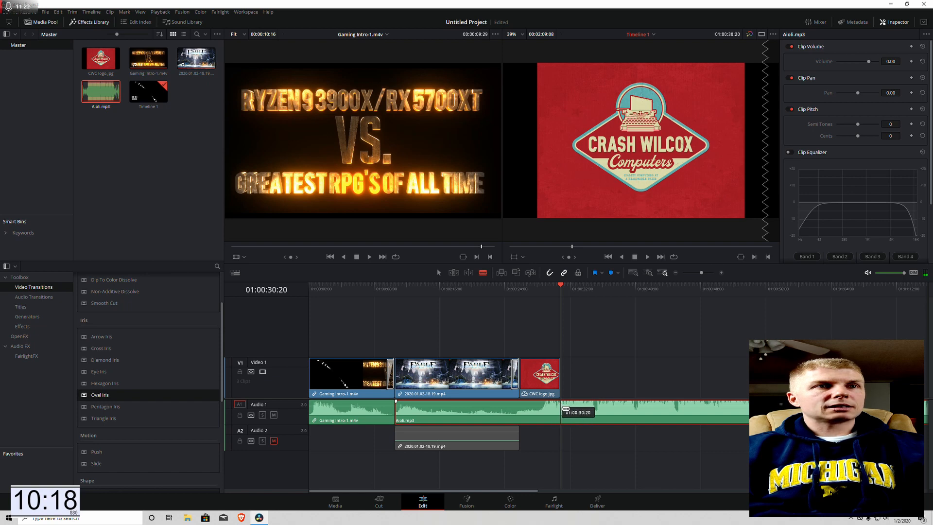
{"action": "left_click", "coordinate": [562, 412]}
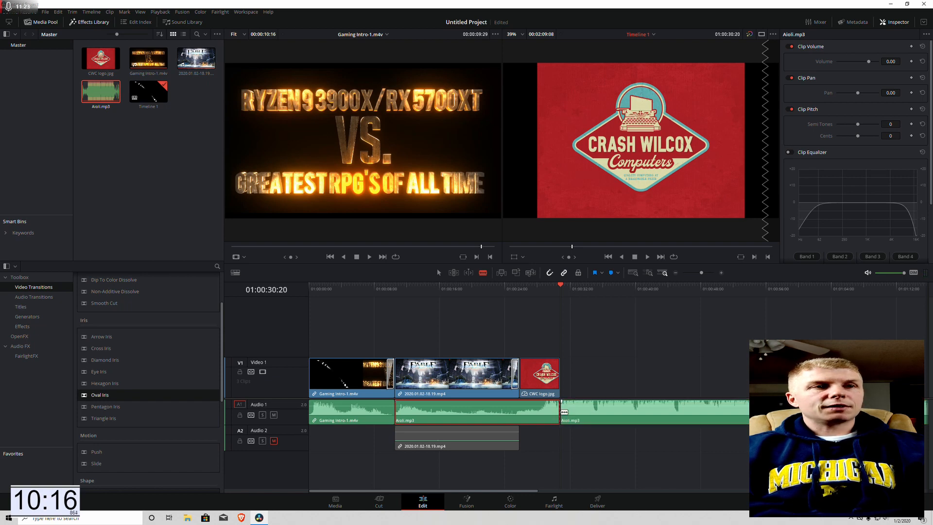
Delete the portion of Aioli.mp3 that extends past the end of the logo clip
{"action": "left_click", "coordinate": [439, 273]}
{"action": "left_click", "coordinate": [649, 414]}
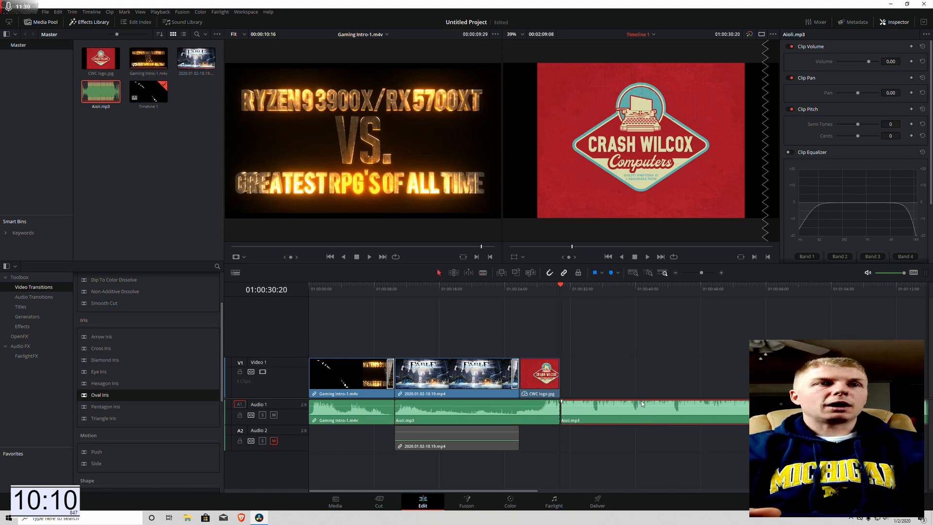
{"action": "key", "text": "Delete"}
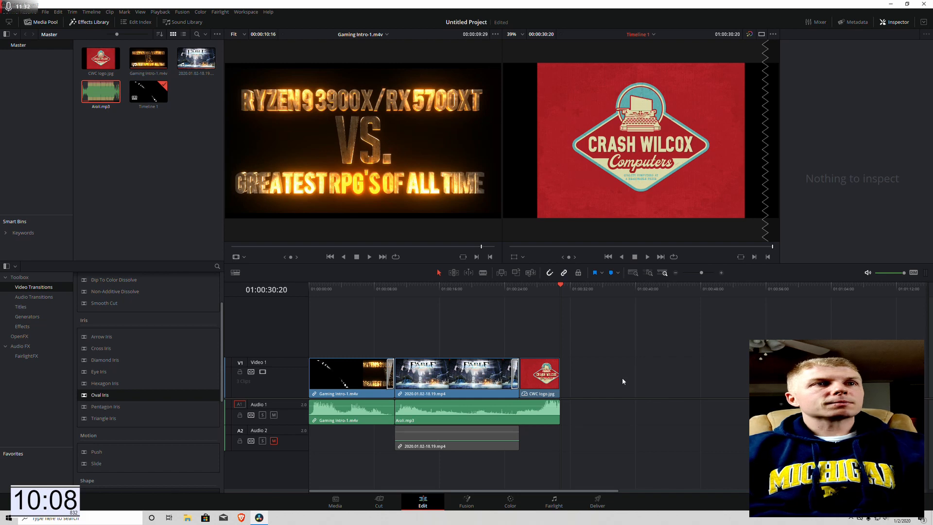
{"action": "key", "text": "ctrl+z"}
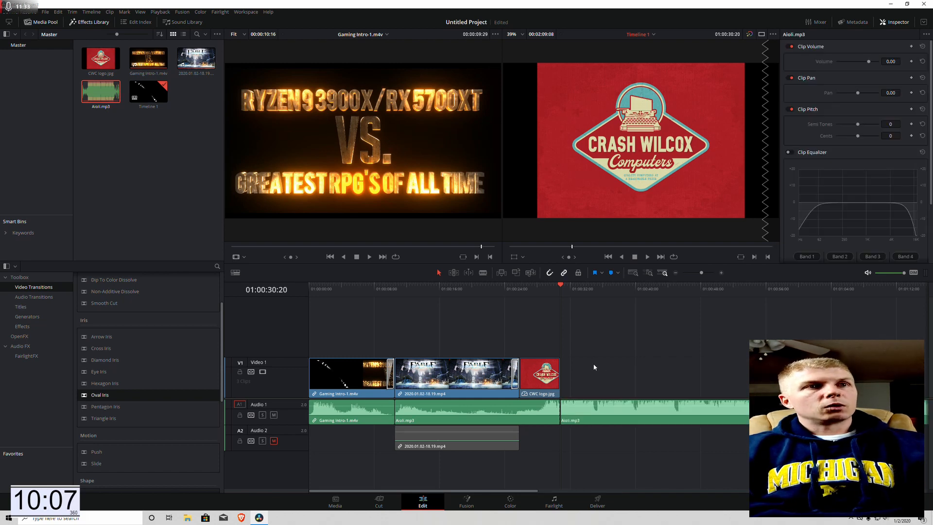
{"action": "right_click", "coordinate": [615, 409]}
{"action": "left_click", "coordinate": [646, 275]}
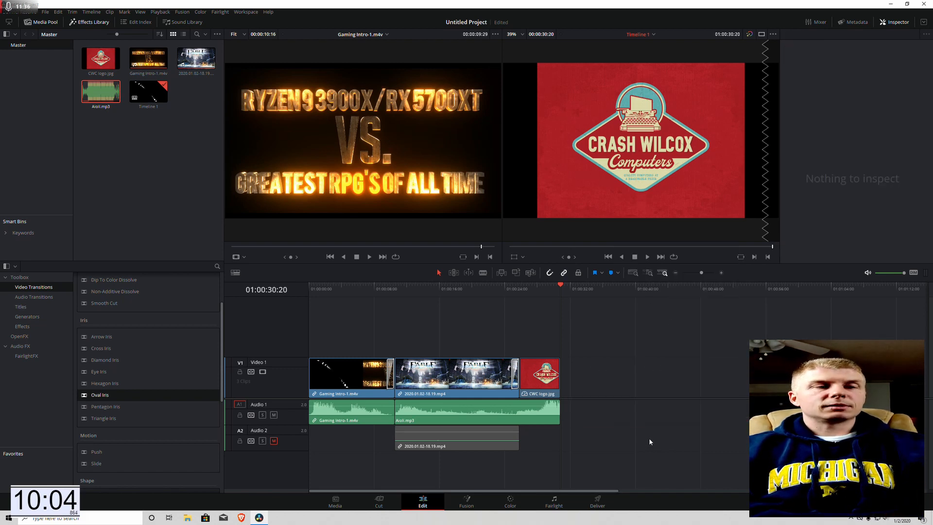
Play back the cut from the intro into the music and the Oval Iris transition into the logo, stopping at 01:00:26:14
{"action": "left_click_drag", "start_coordinate": [561, 286], "coordinate": [378, 297]}
{"action": "left_click", "coordinate": [647, 256]}
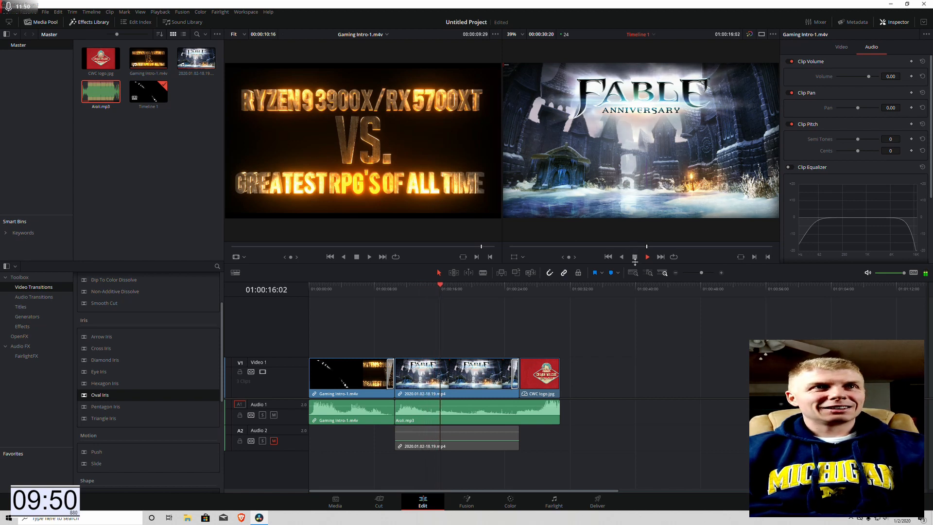
{"action": "key", "text": "space"}
{"action": "left_click_drag", "start_coordinate": [438, 284], "coordinate": [387, 287]}
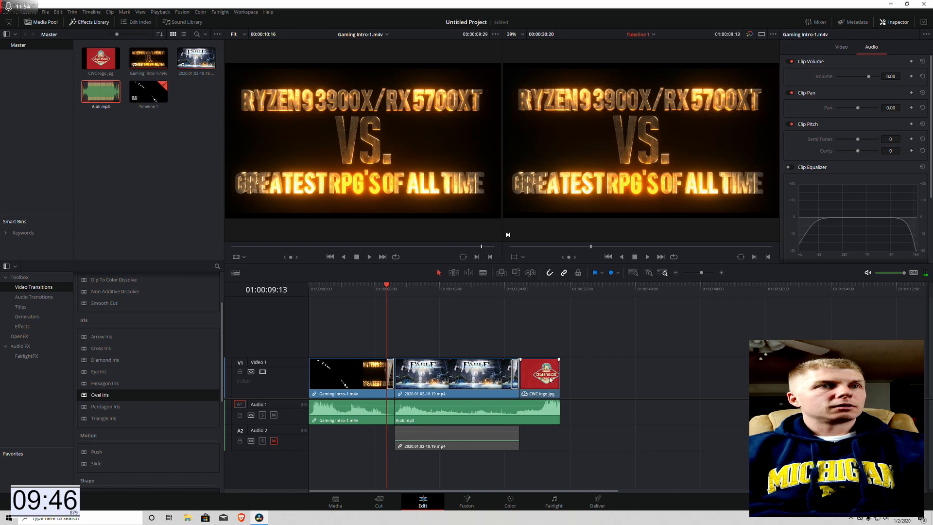
{"action": "left_click_drag", "start_coordinate": [387, 289], "coordinate": [499, 292]}
{"action": "left_click", "coordinate": [647, 257]}
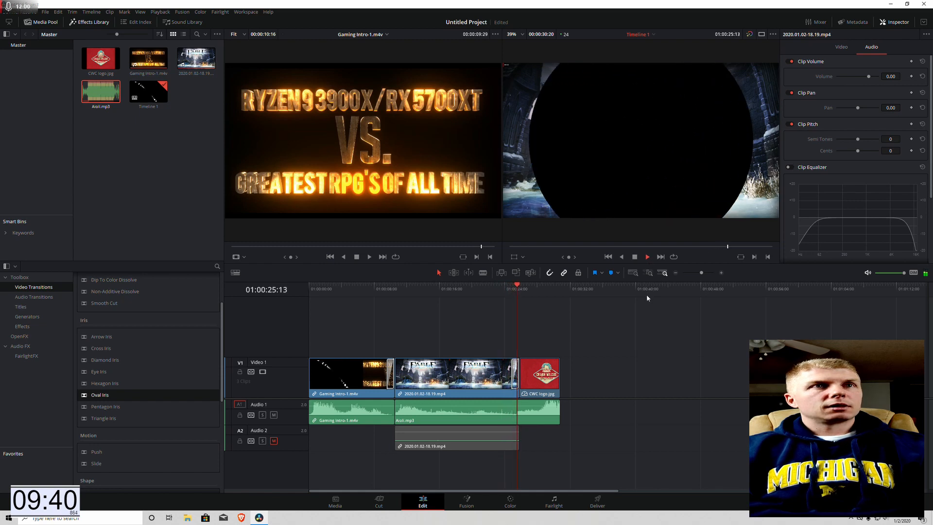
{"action": "key", "text": "space"}
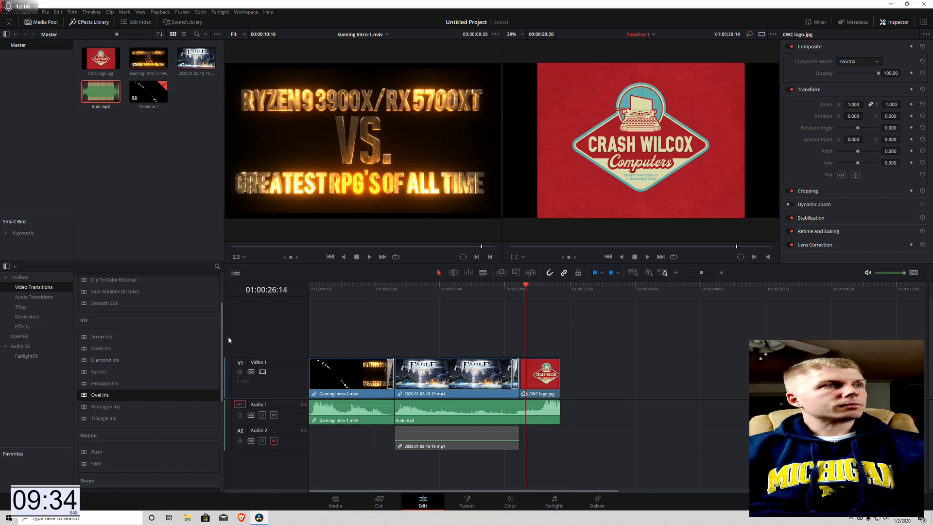
Switch to the Cut page and show the viewer's transform controls for CWC logo.jpg at 01:00:28:04
{"action": "left_click", "coordinate": [379, 506]}
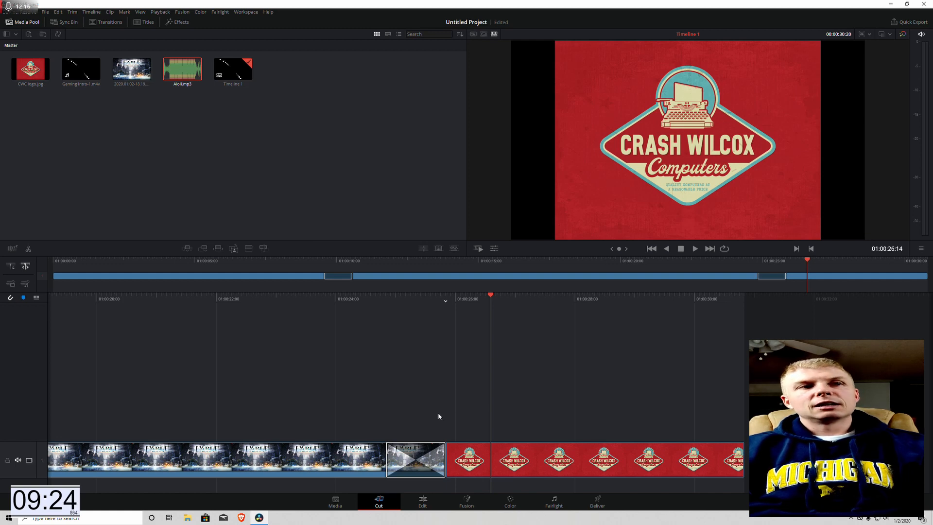
{"action": "left_click", "coordinate": [594, 456]}
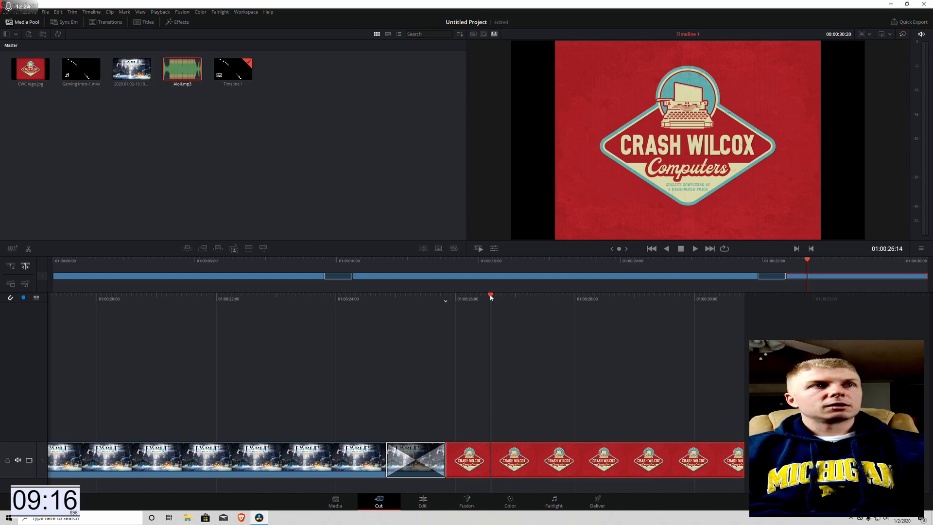
{"action": "left_click", "coordinate": [370, 316]}
{"action": "left_click_drag", "start_coordinate": [370, 318], "coordinate": [586, 358]}
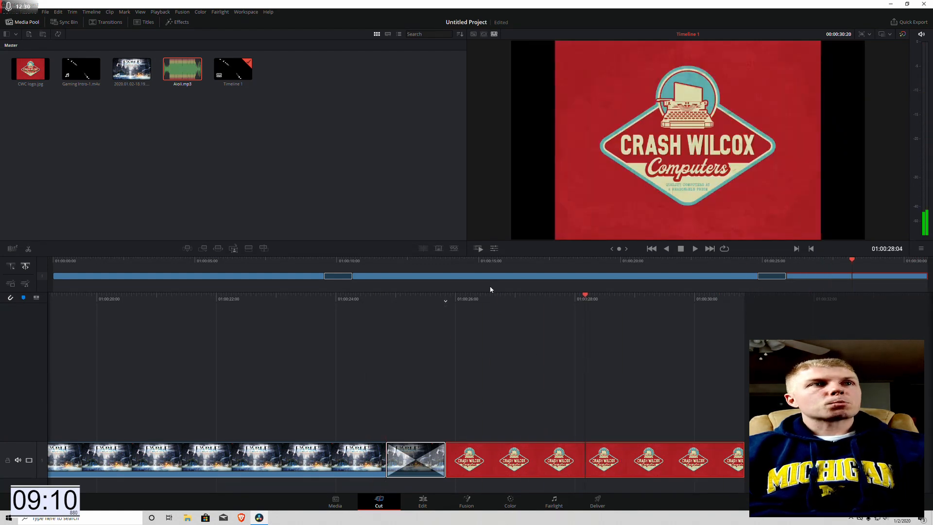
{"action": "left_click", "coordinate": [494, 248]}
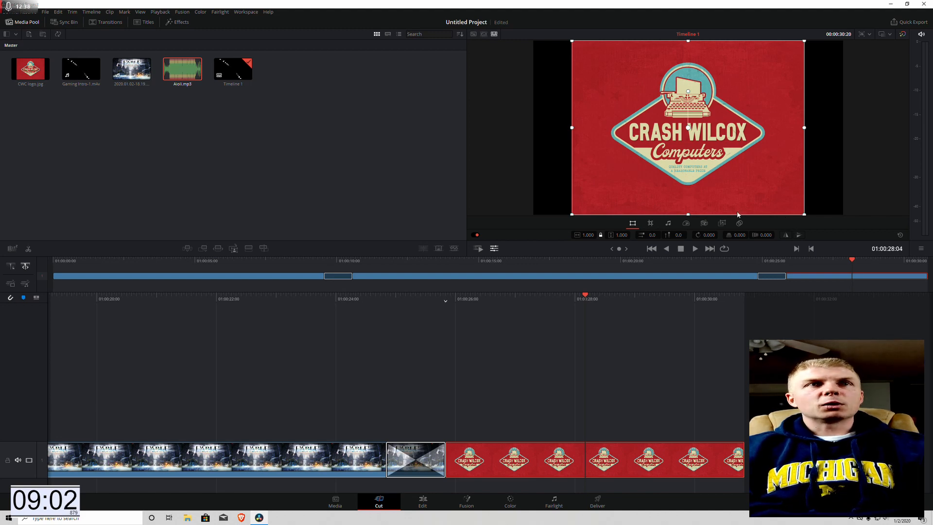
Stretch CWC logo.jpg horizontally to the full width of the frame, with a horizontal zoom of 1.329
{"action": "left_click", "coordinate": [651, 224]}
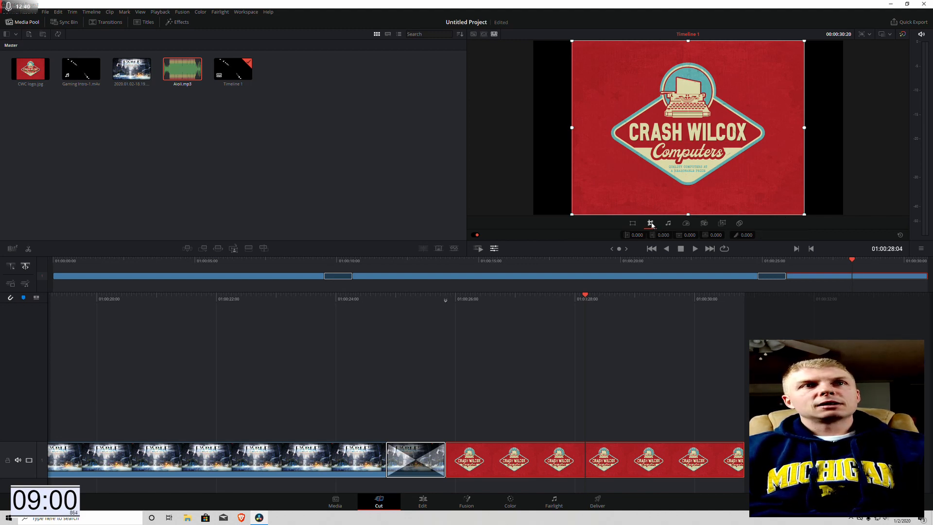
{"action": "mouse_move", "coordinate": [688, 215]}
{"action": "left_mouse_down"}
{"action": "mouse_move", "coordinate": [688, 119]}
{"action": "mouse_move", "coordinate": [701, 215]}
{"action": "left_mouse_up"}
{"action": "left_click", "coordinate": [633, 223]}
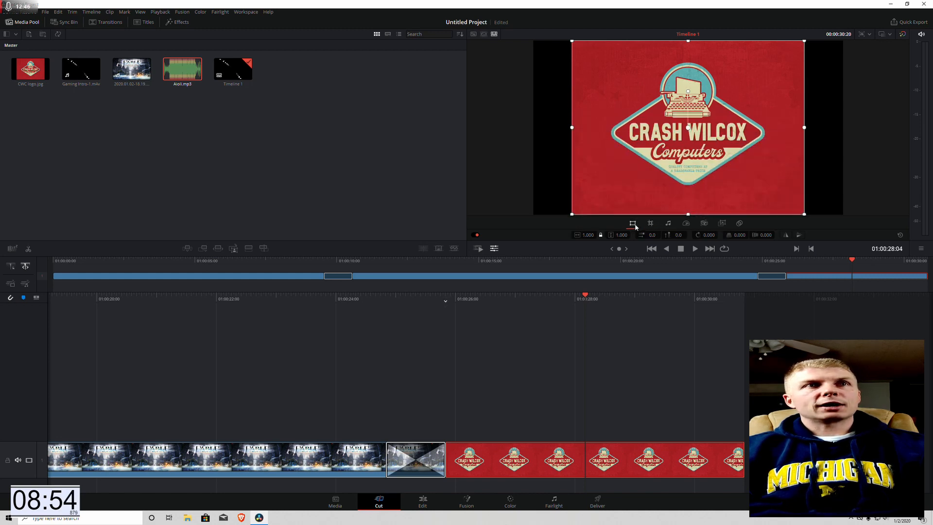
{"action": "left_click_drag", "start_coordinate": [572, 129], "coordinate": [533, 129]}
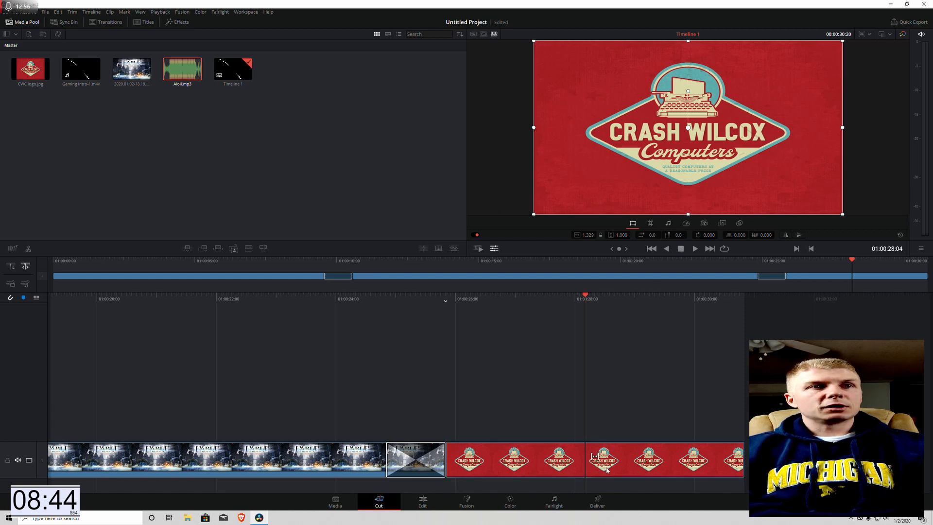
Return to the Edit page and play back the transition from the gameplay clip into the stretched logo, stopping at 01:00:27:10
{"action": "left_click", "coordinate": [416, 505]}
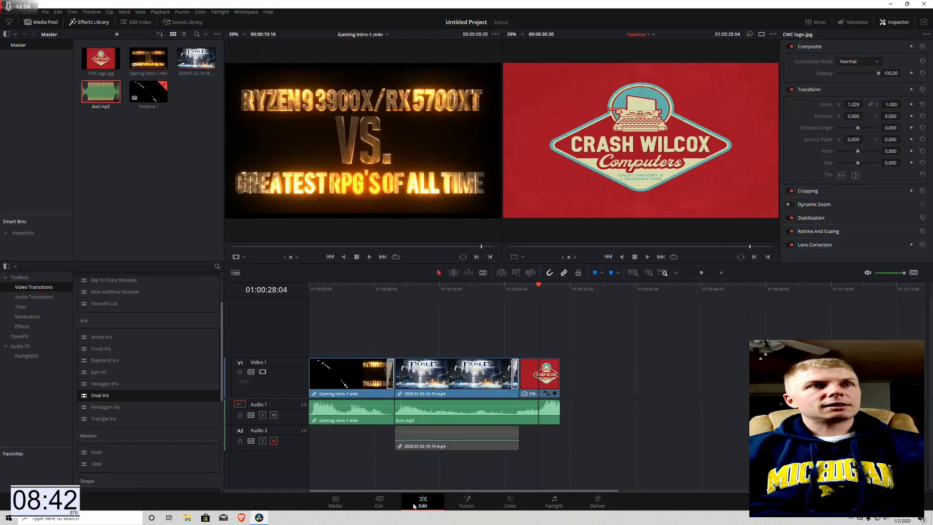
{"action": "left_click_drag", "start_coordinate": [538, 287], "coordinate": [499, 287]}
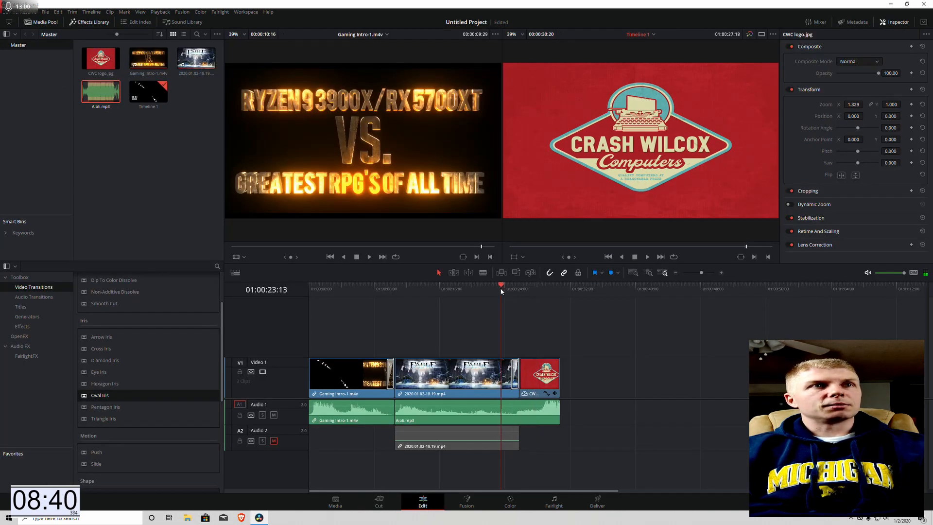
{"action": "left_click", "coordinate": [647, 257]}
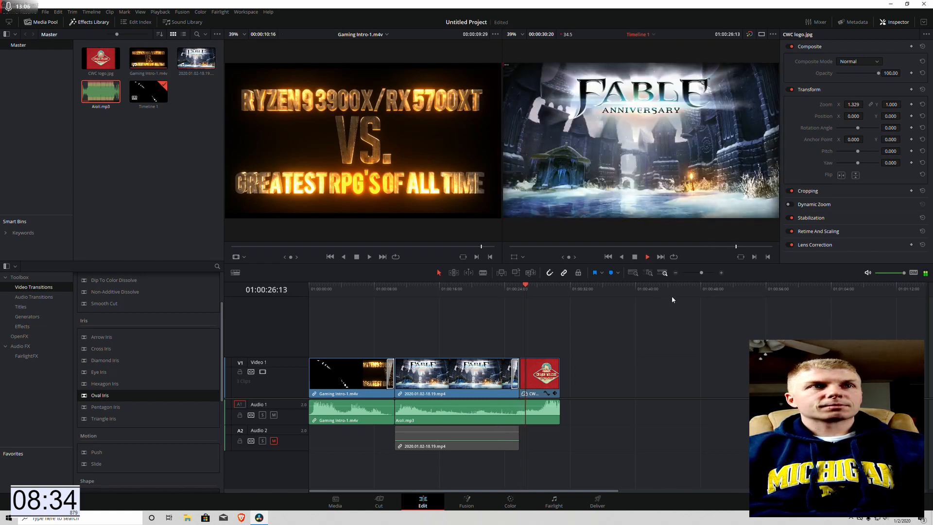
{"action": "left_click", "coordinate": [534, 287]}
{"action": "left_click", "coordinate": [487, 287]}
{"action": "left_click", "coordinate": [647, 257]}
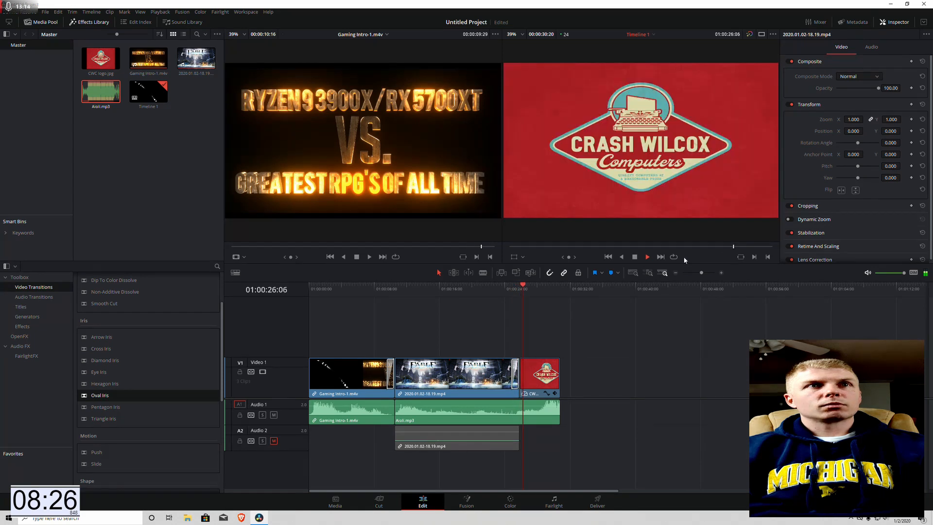
{"action": "left_click", "coordinate": [634, 256]}
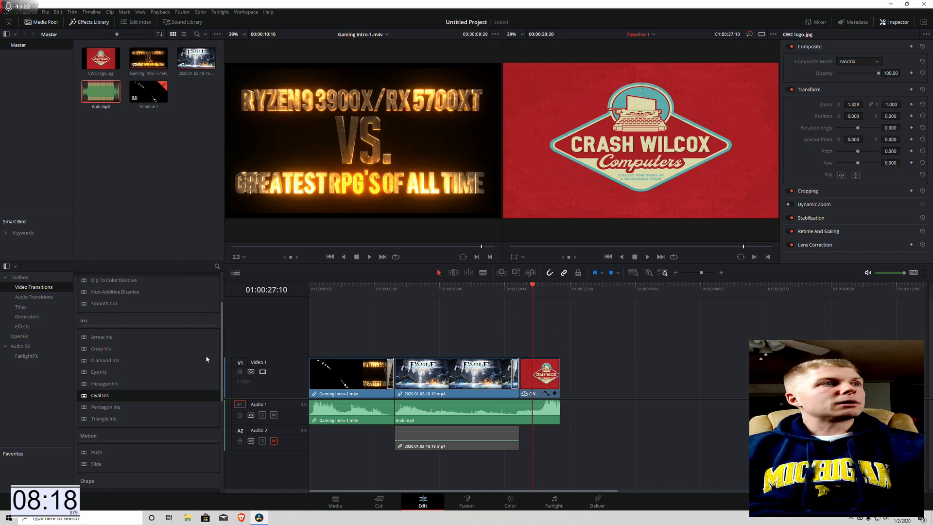
Apply a Cross Fade -3 dB to the end of the intro's audio and keep Aioli.mp3 butted against it
{"action": "left_click", "coordinate": [42, 298]}
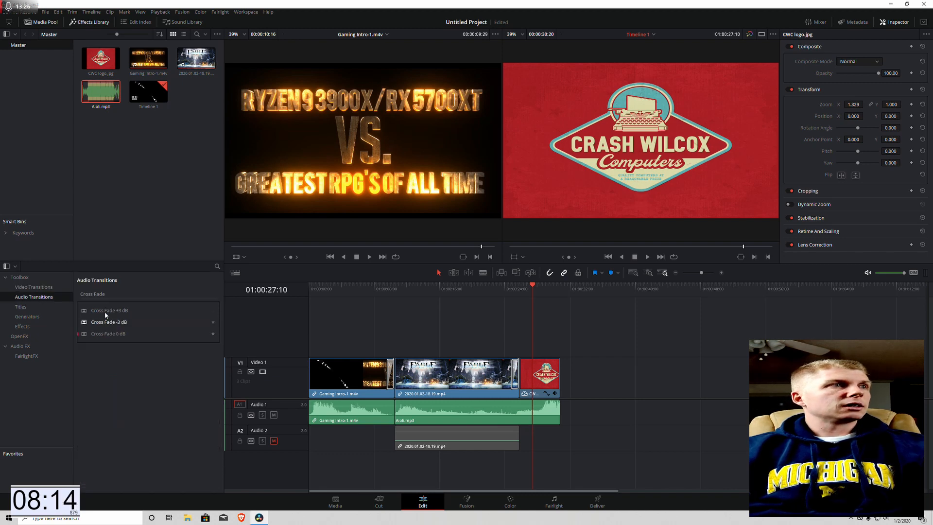
{"action": "mouse_move", "coordinate": [95, 324]}
{"action": "left_mouse_down"}
{"action": "mouse_move", "coordinate": [217, 375]}
{"action": "mouse_move", "coordinate": [394, 412]}
{"action": "mouse_move", "coordinate": [125, 314]}
{"action": "mouse_move", "coordinate": [103, 322]}
{"action": "left_mouse_up"}
{"action": "left_click_drag", "start_coordinate": [462, 416], "coordinate": [505, 417]}
{"action": "left_click_drag", "start_coordinate": [136, 327], "coordinate": [398, 414]}
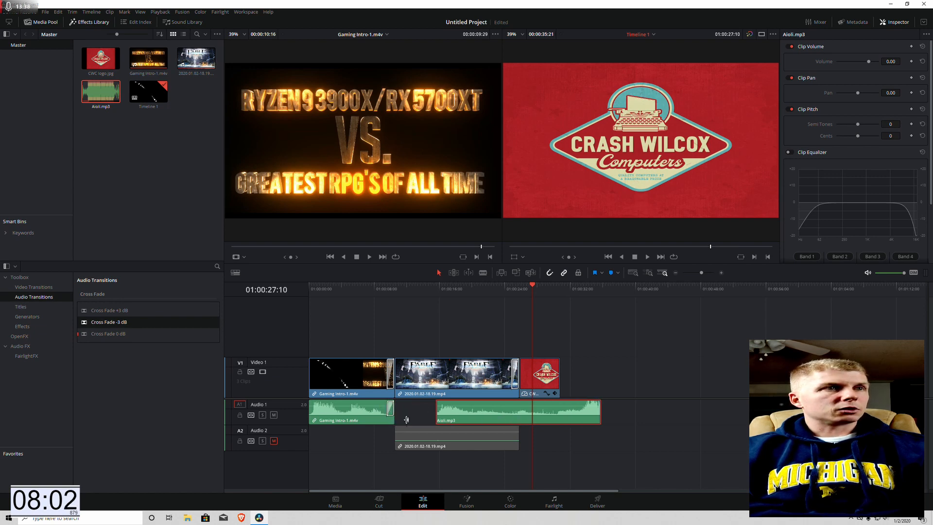
{"action": "left_click_drag", "start_coordinate": [478, 416], "coordinate": [437, 416]}
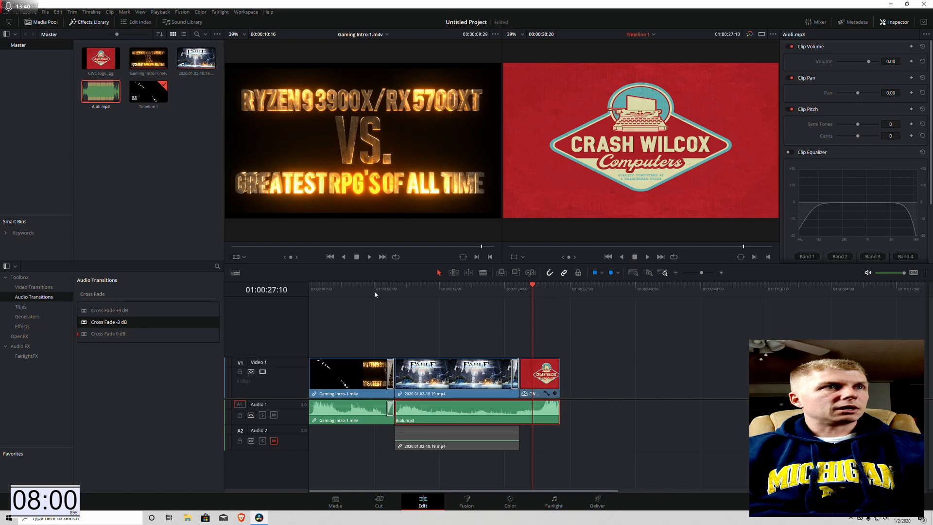
Play back the transition from the intro into the gameplay clip and park the playhead over the logo at 01:00:28:10
{"action": "left_click", "coordinate": [357, 287]}
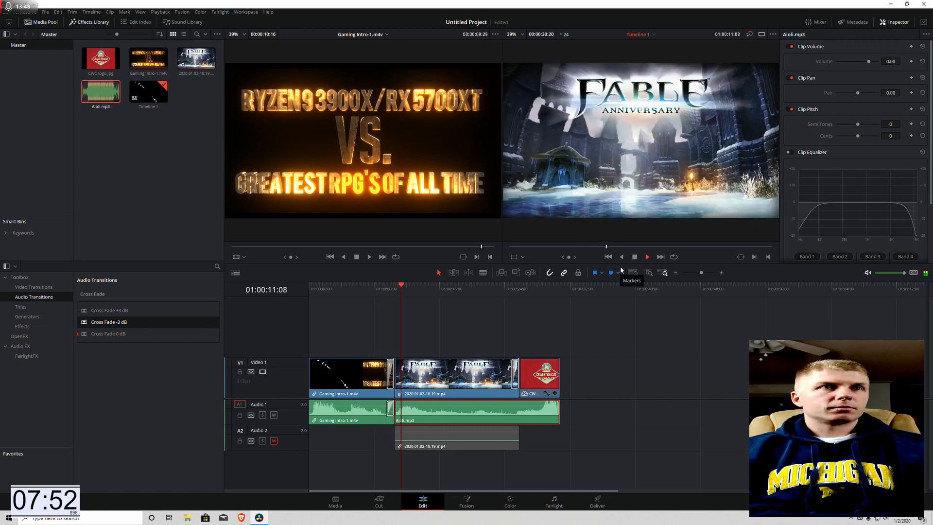
{"action": "left_click_drag", "start_coordinate": [409, 286], "coordinate": [541, 310]}
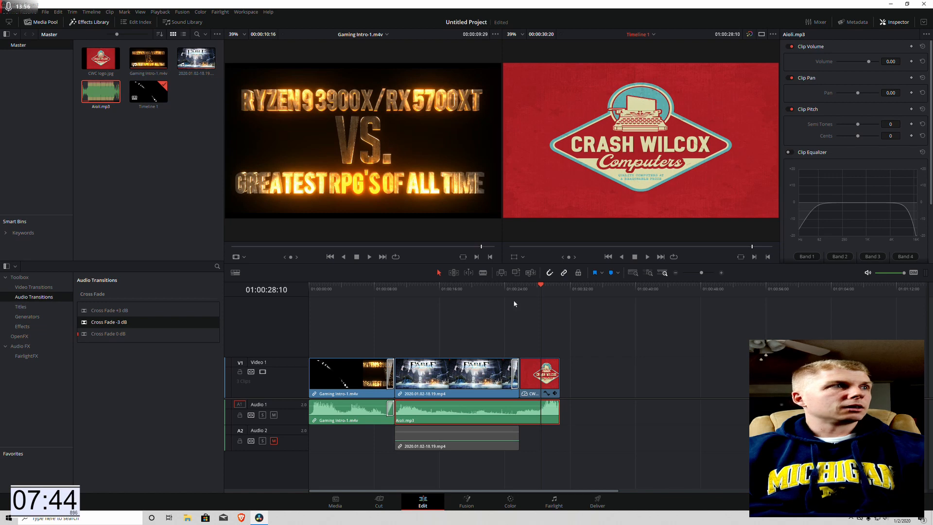
Add a Text title on a new video track directly above the CWC logo clip and show its text settings
{"action": "left_click", "coordinate": [21, 307]}
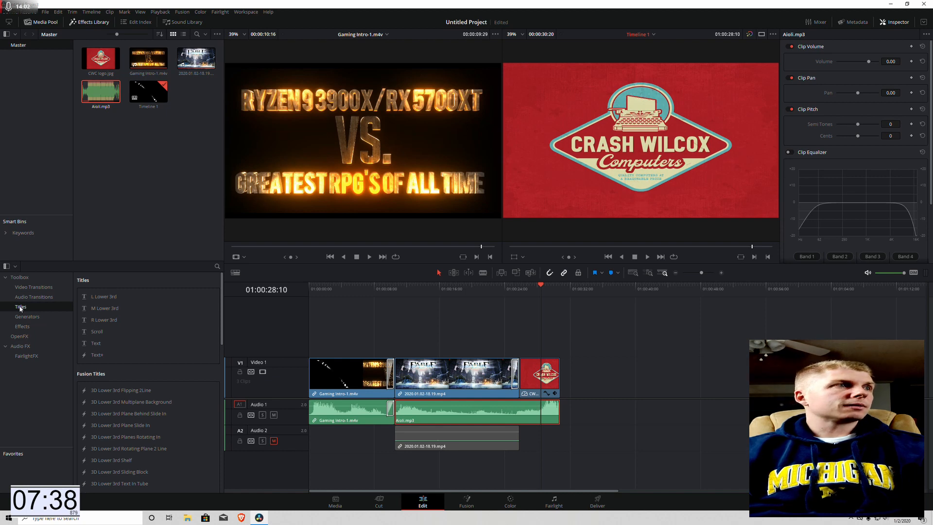
{"action": "left_click", "coordinate": [94, 343]}
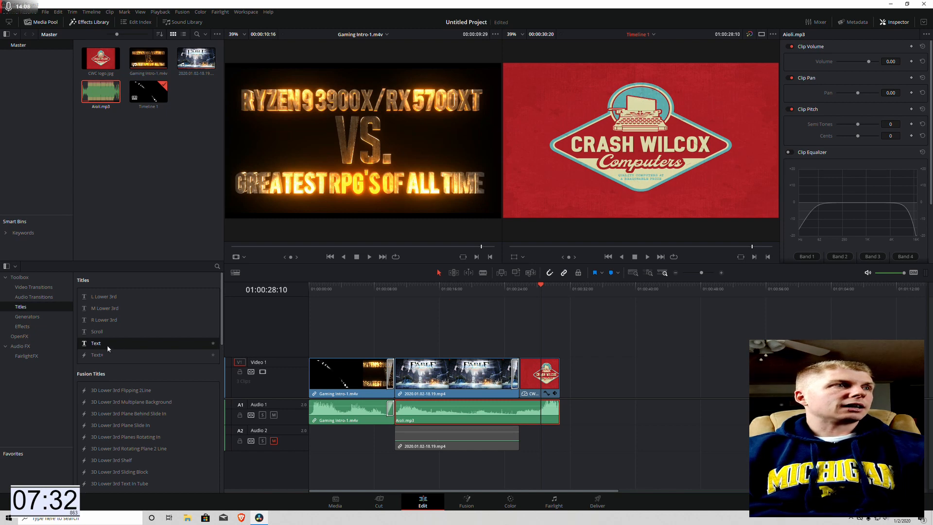
{"action": "left_click_drag", "start_coordinate": [93, 346], "coordinate": [520, 343]}
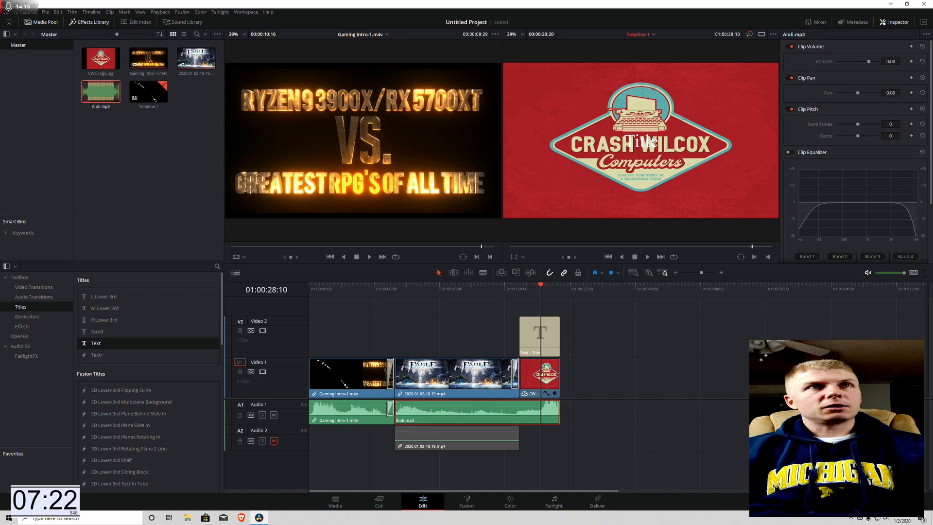
{"action": "left_click", "coordinate": [547, 334]}
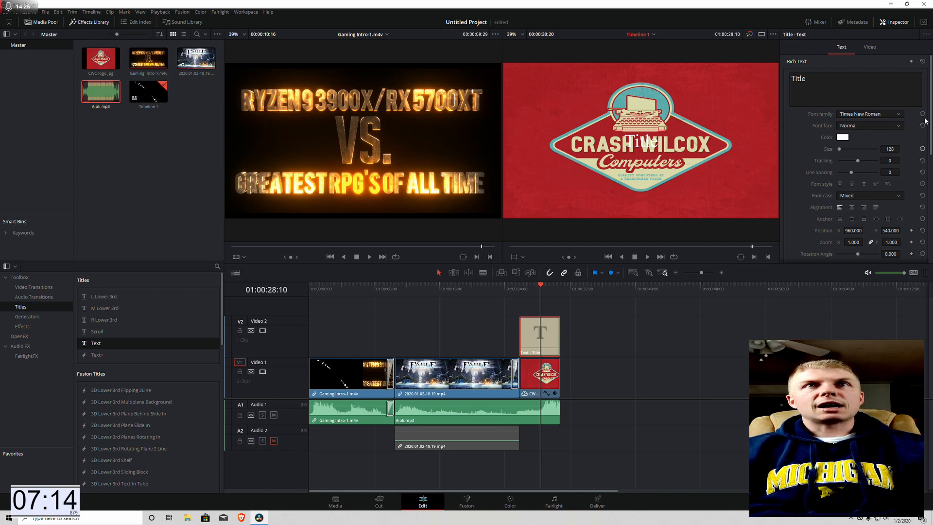
{"action": "left_click", "coordinate": [895, 23]}
{"action": "left_click", "coordinate": [891, 21]}
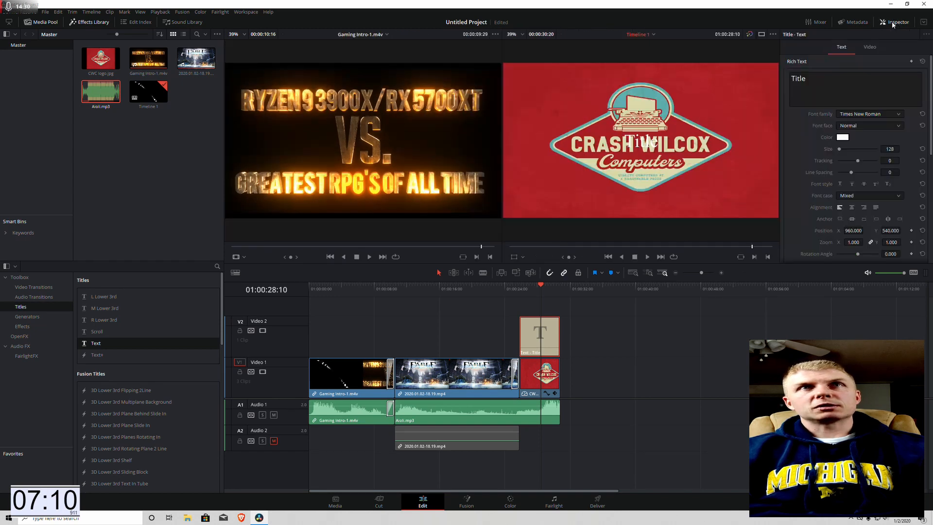
Change the title's wording to "TO SEE FULL VIDEO" and its font family to Showcard Gothic
{"action": "left_click_drag", "start_coordinate": [808, 79], "coordinate": [793, 79]}
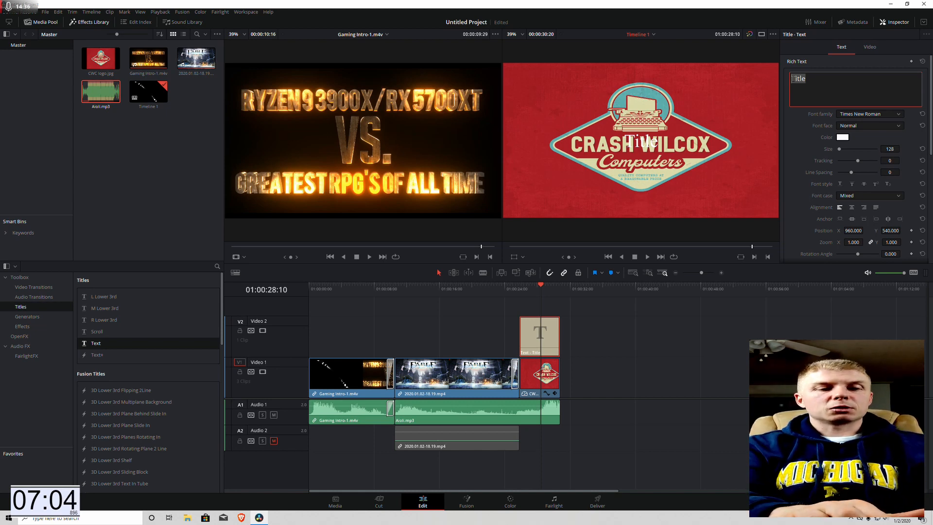
{"action": "type", "text": "TO SEE FU"}
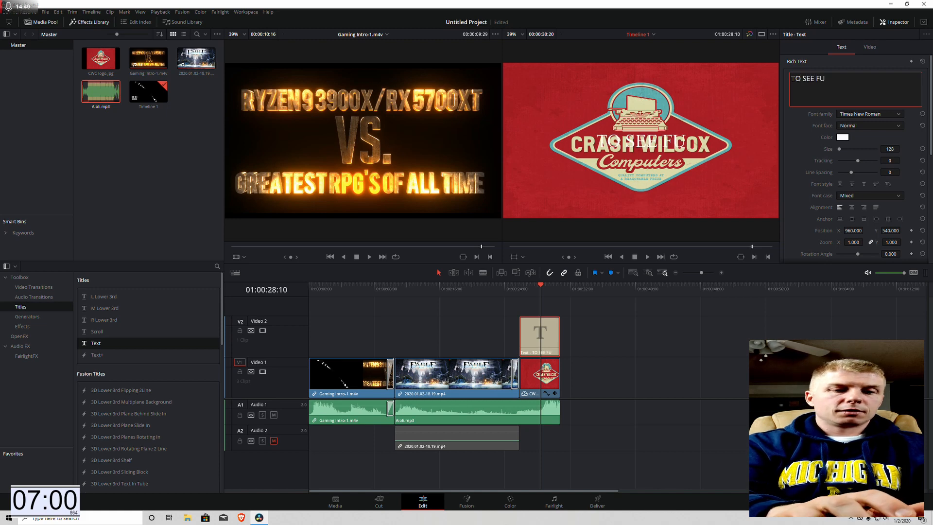
{"action": "type", "text": "LL VIDEO"}
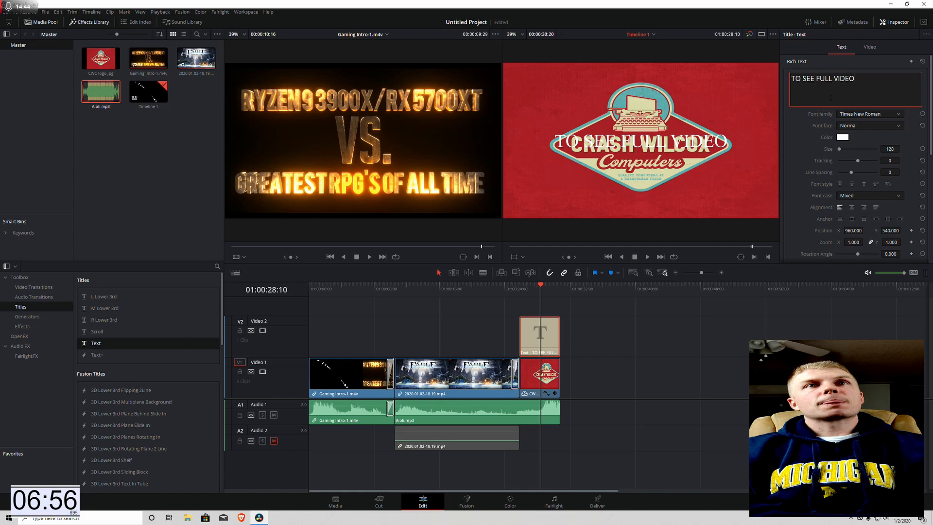
{"action": "left_click", "coordinate": [865, 114]}
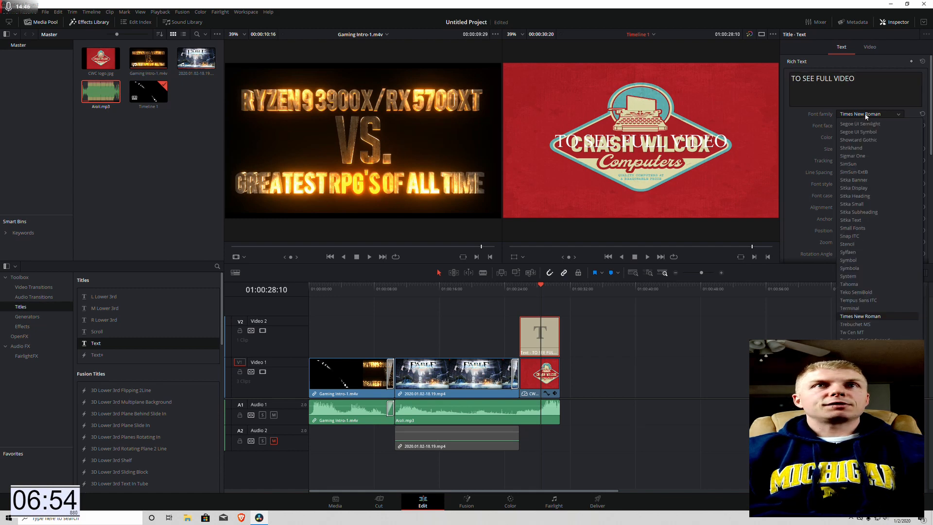
{"action": "left_click", "coordinate": [860, 140]}
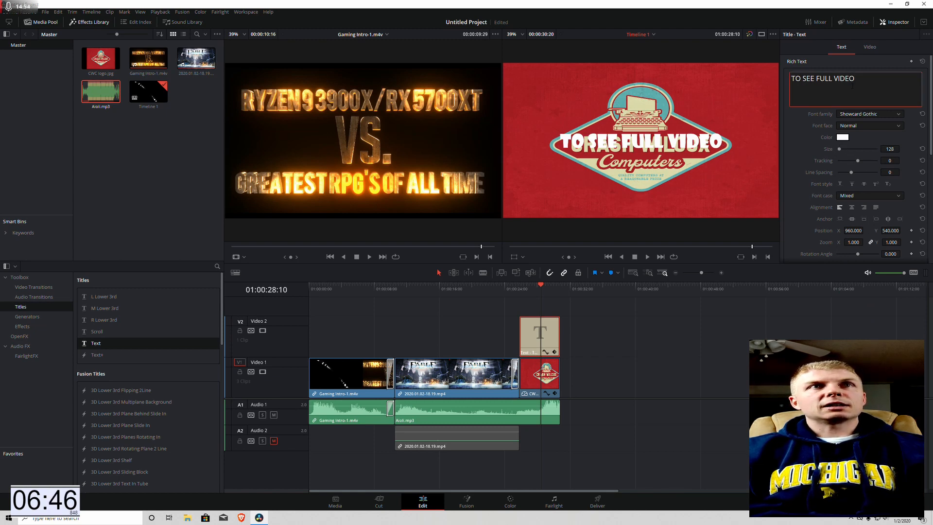
Move the "TO SEE FULL VIDEO" title up above the logo artwork, centred horizontally, at a Y position of about 972
{"action": "left_click", "coordinate": [645, 141]}
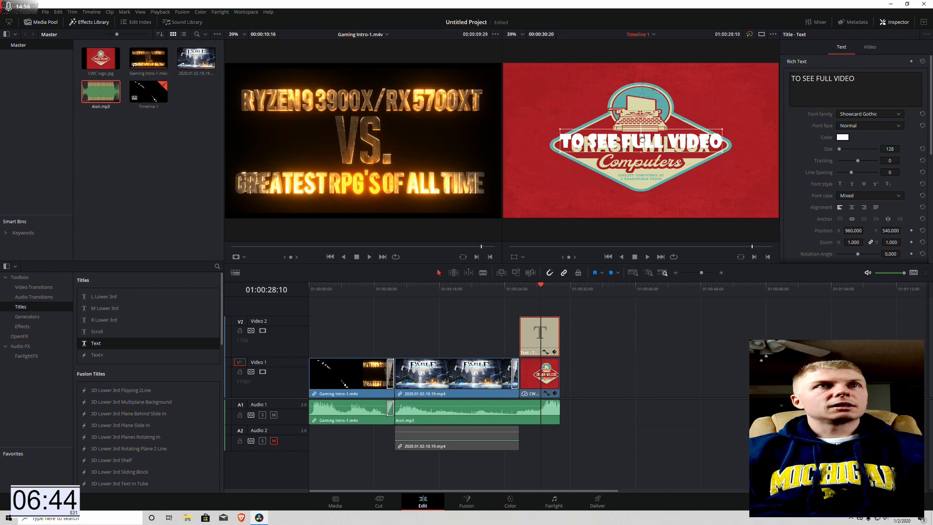
{"action": "left_click_drag", "start_coordinate": [641, 125], "coordinate": [647, 86]}
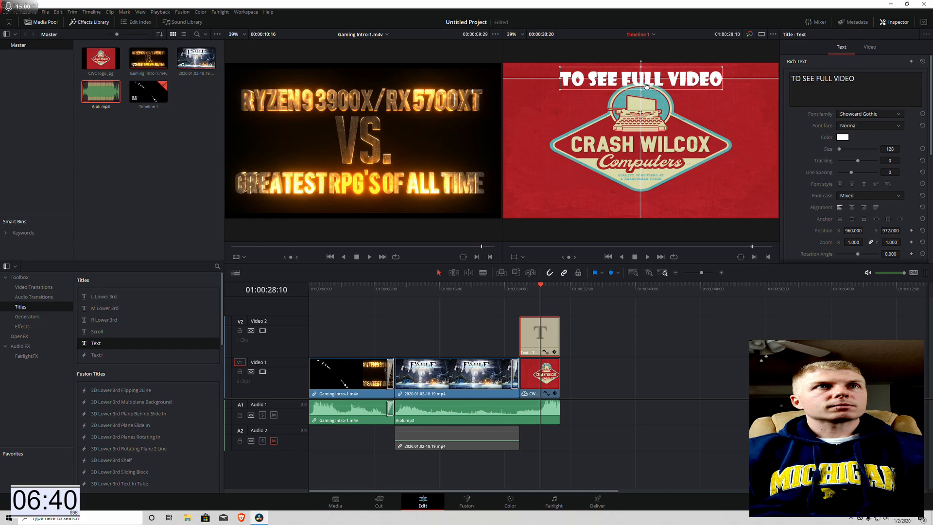
{"action": "left_click", "coordinate": [678, 156]}
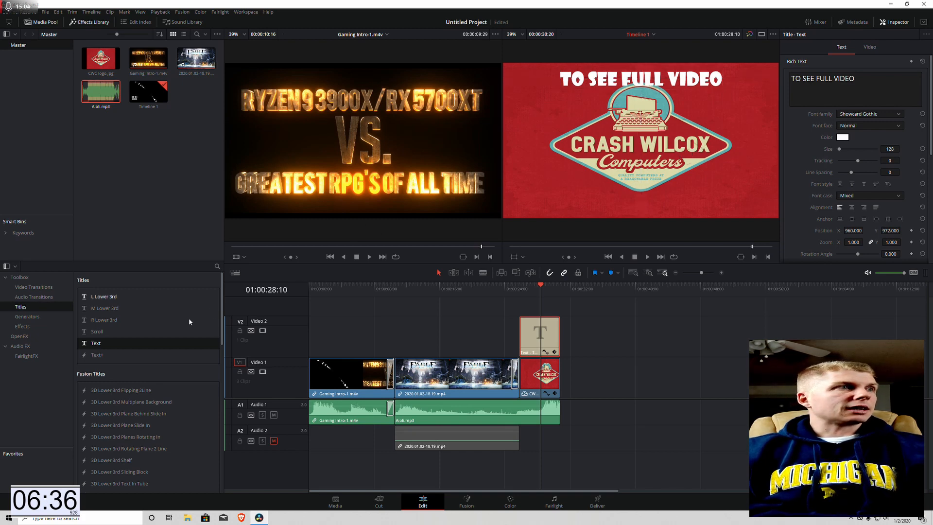
Add a second Text title on a track above the first, reading "SIGN UP AS AN ELITE PATREON TODAY"
{"action": "left_click_drag", "start_coordinate": [96, 346], "coordinate": [524, 307]}
{"action": "left_click", "coordinate": [531, 312]}
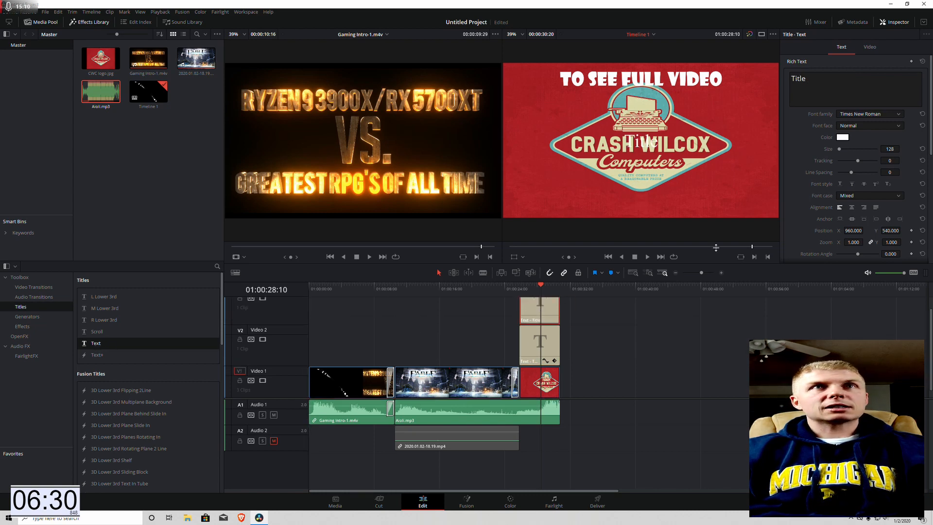
{"action": "left_click_drag", "start_coordinate": [835, 79], "coordinate": [782, 78]}
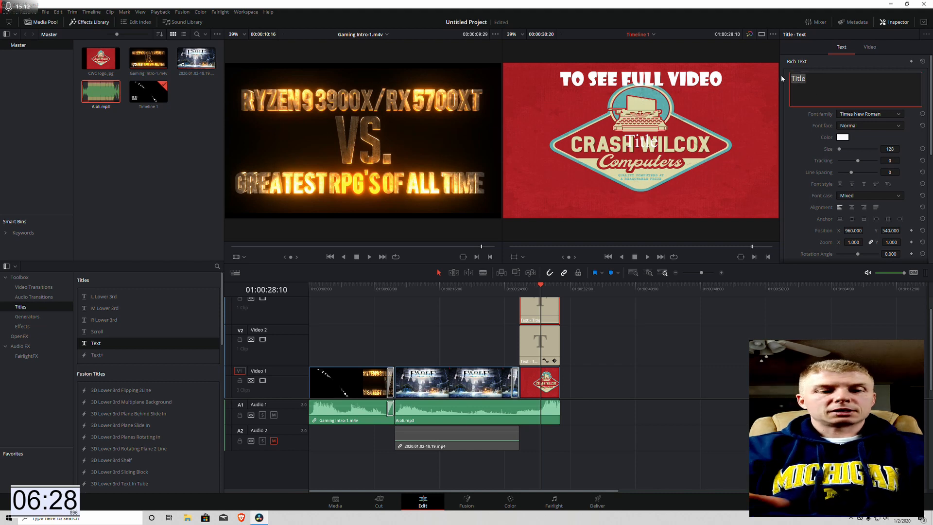
{"action": "type", "text": "SIGN "}
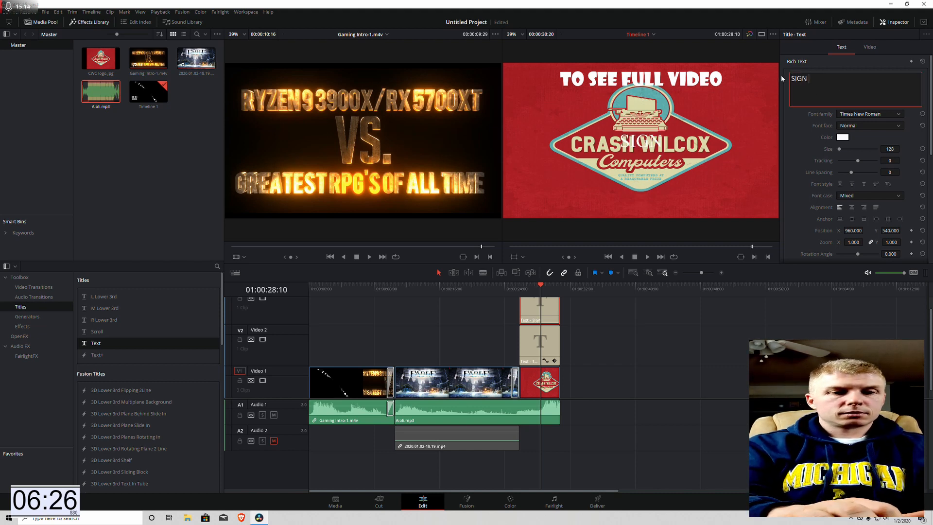
{"action": "type", "text": "UP A"}
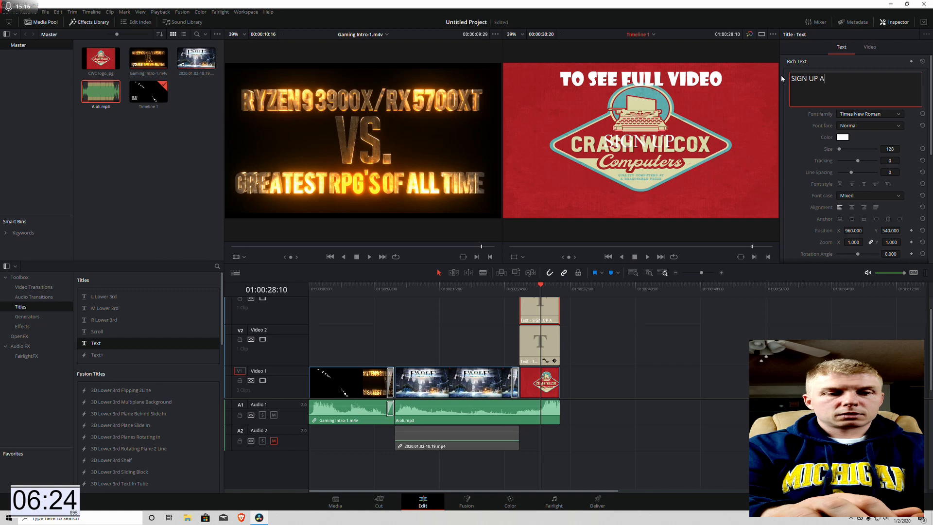
{"action": "type", "text": "S AN E"}
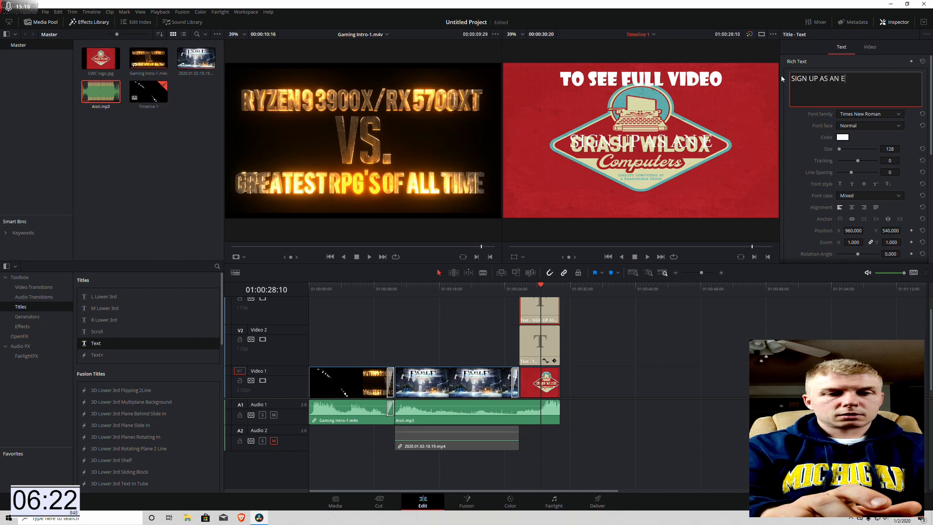
{"action": "type", "text": "LITE PAT"}
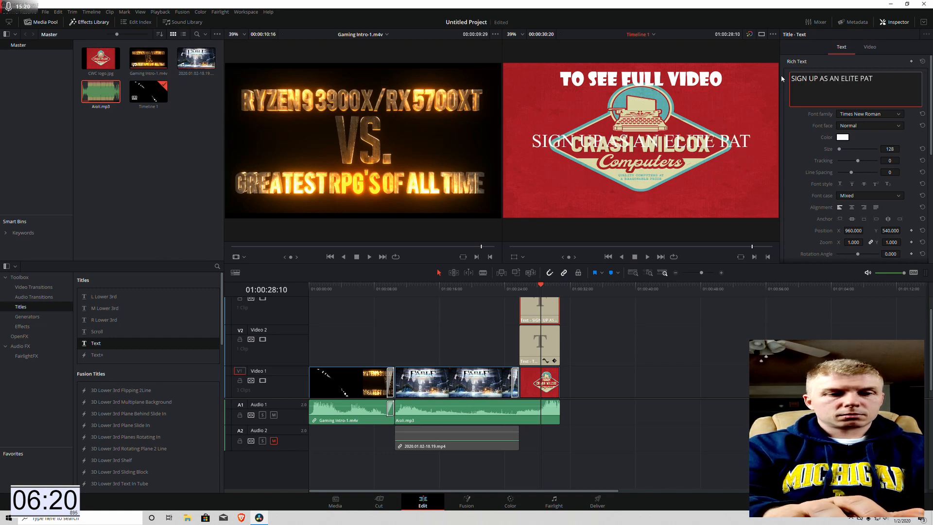
{"action": "type", "text": "REON TODAY"}
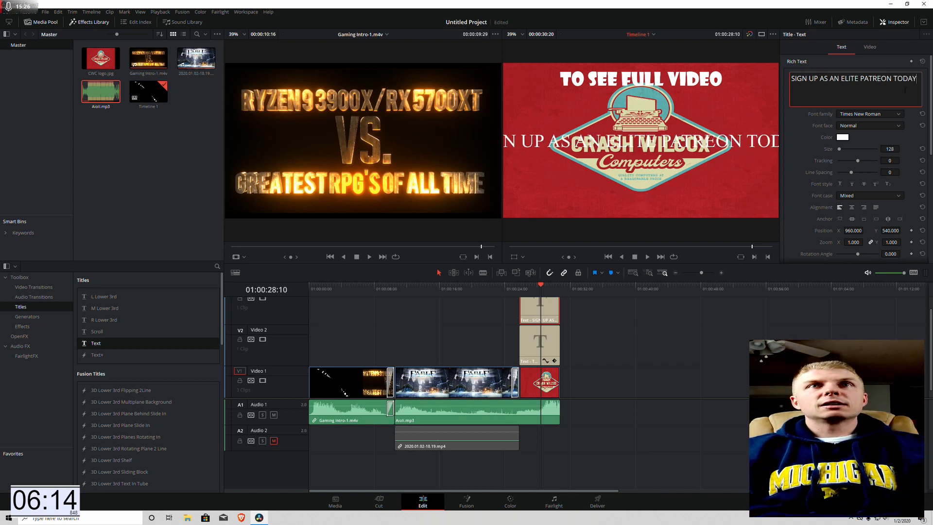
Set the sign-up title's size to 100 and move it below the logo artwork, centred, at a Y position of about 108
{"action": "left_click_drag", "start_coordinate": [760, 88], "coordinate": [797, 79]}
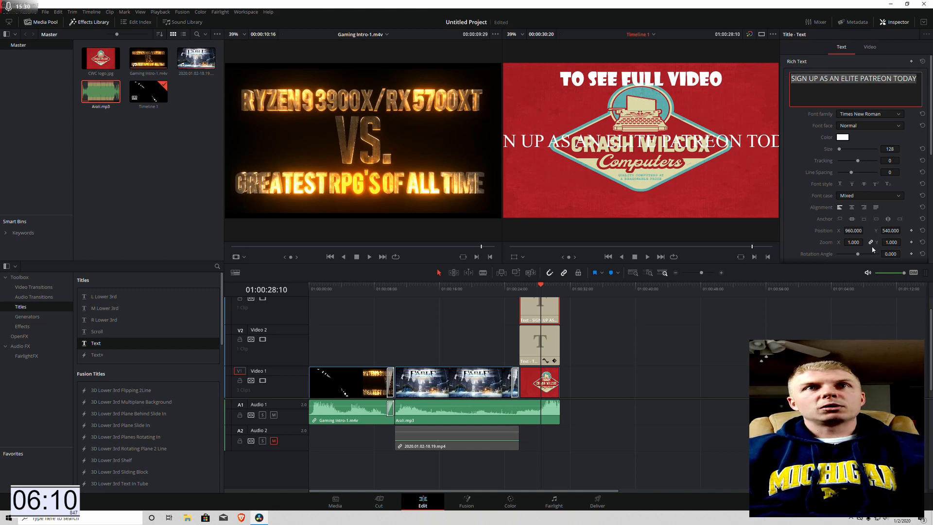
{"action": "left_click", "coordinate": [889, 149]}
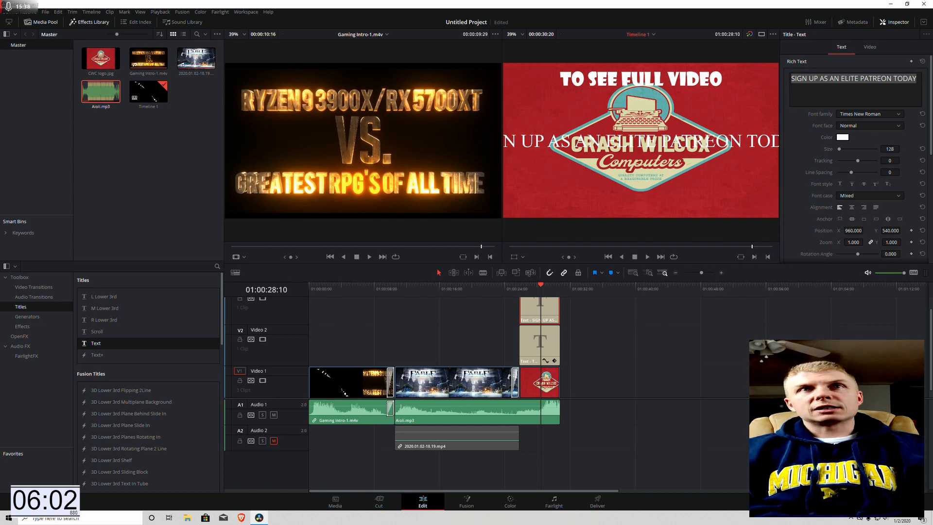
{"action": "type", "text": "100"}
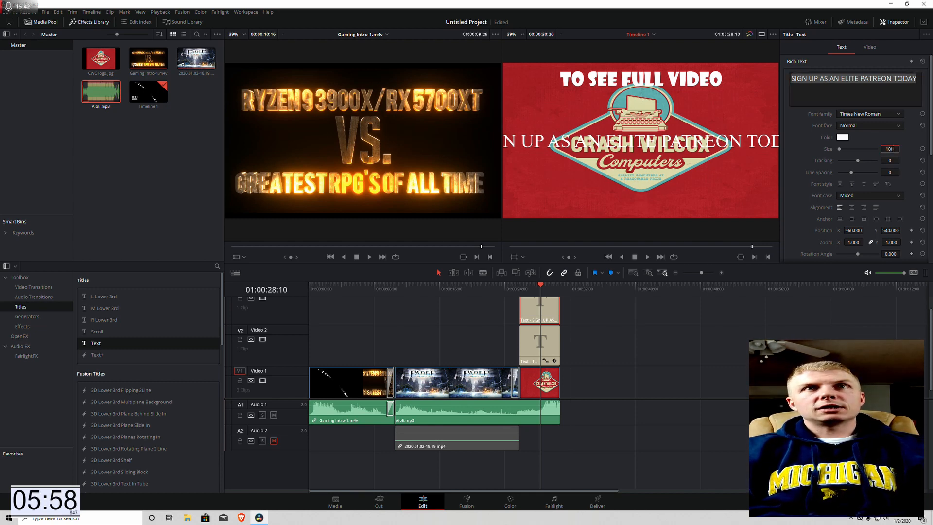
{"action": "key", "text": "Return"}
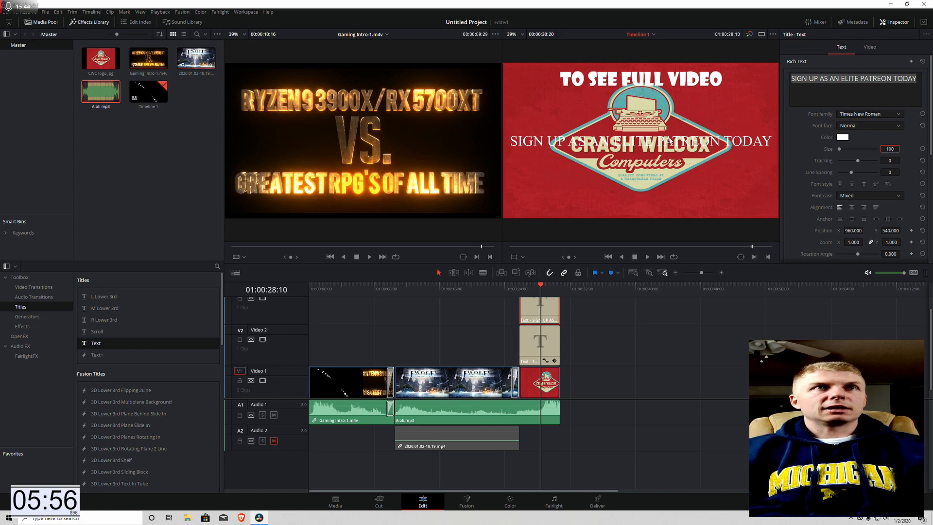
{"action": "left_click", "coordinate": [642, 140]}
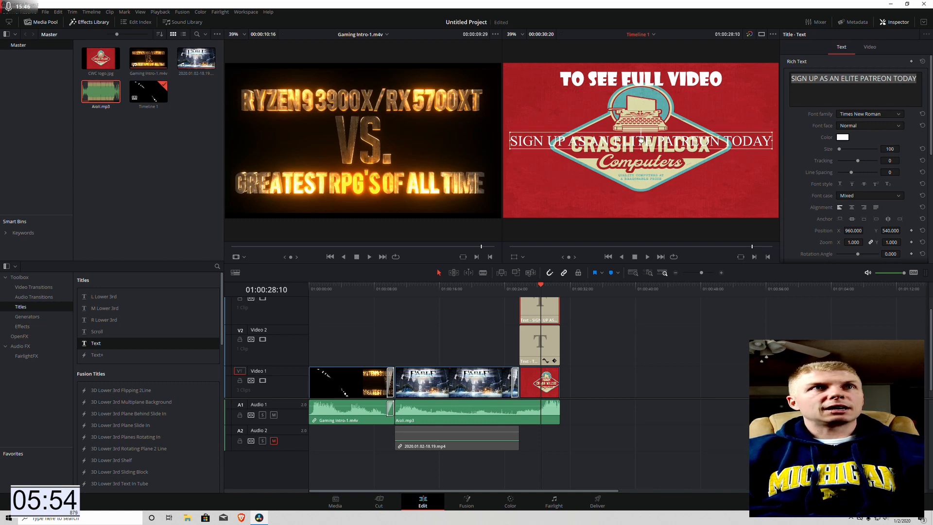
{"action": "left_click_drag", "start_coordinate": [640, 140], "coordinate": [645, 207]}
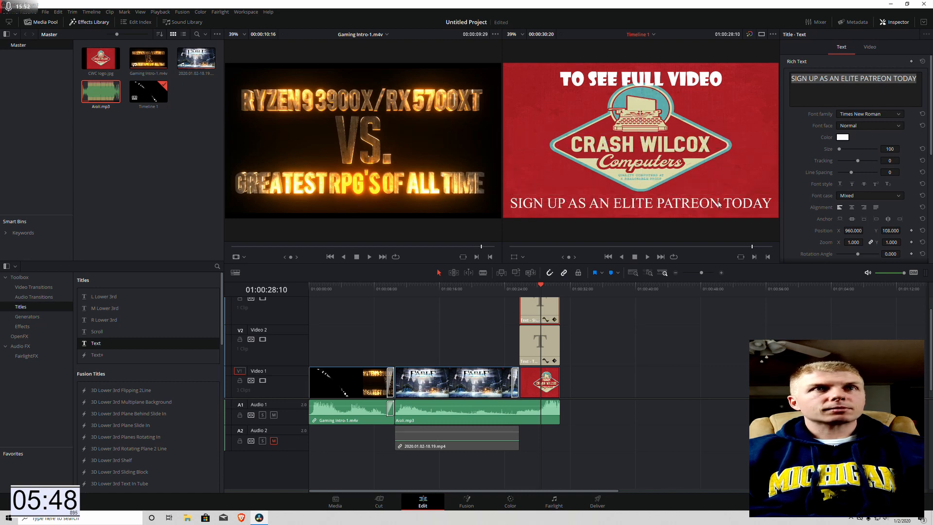
Try a bright green color on the sign-up title and return it to white
{"action": "left_click", "coordinate": [842, 137]}
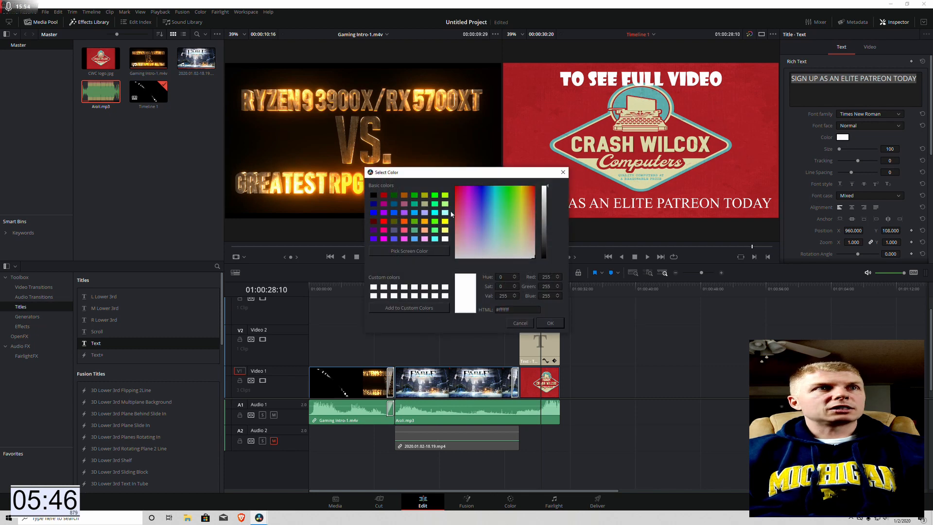
{"action": "left_click", "coordinate": [511, 194]}
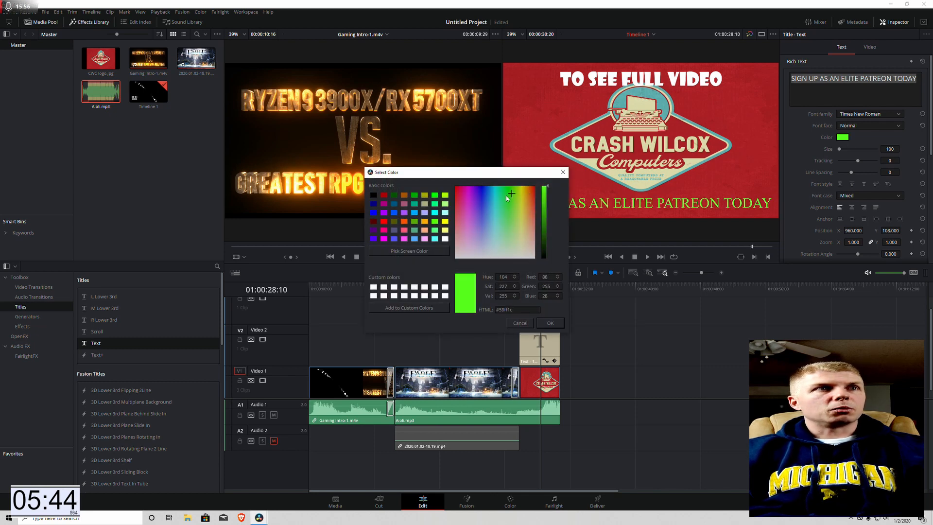
{"action": "left_click", "coordinate": [456, 257]}
{"action": "left_click", "coordinate": [550, 322]}
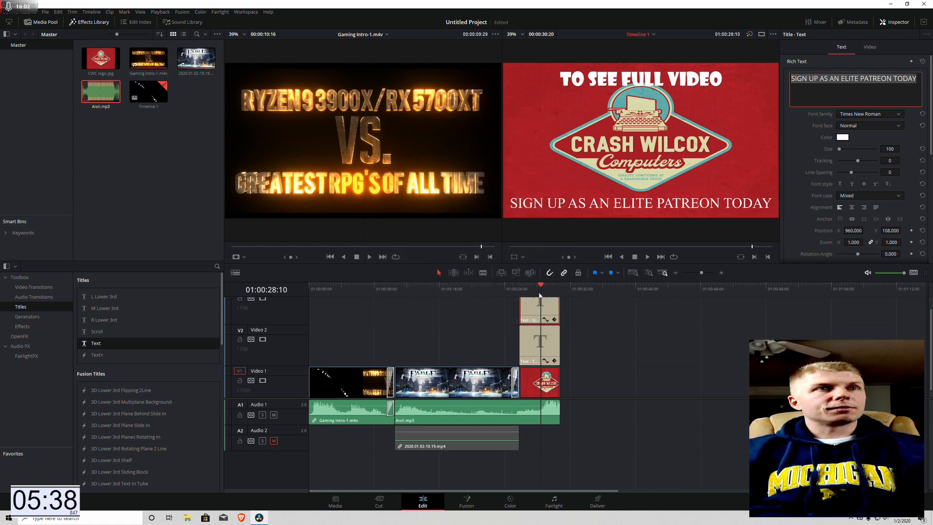
Move the playhead back to the start of the timeline at 01:00:00:00
{"action": "left_click_drag", "start_coordinate": [541, 285], "coordinate": [540, 321]}
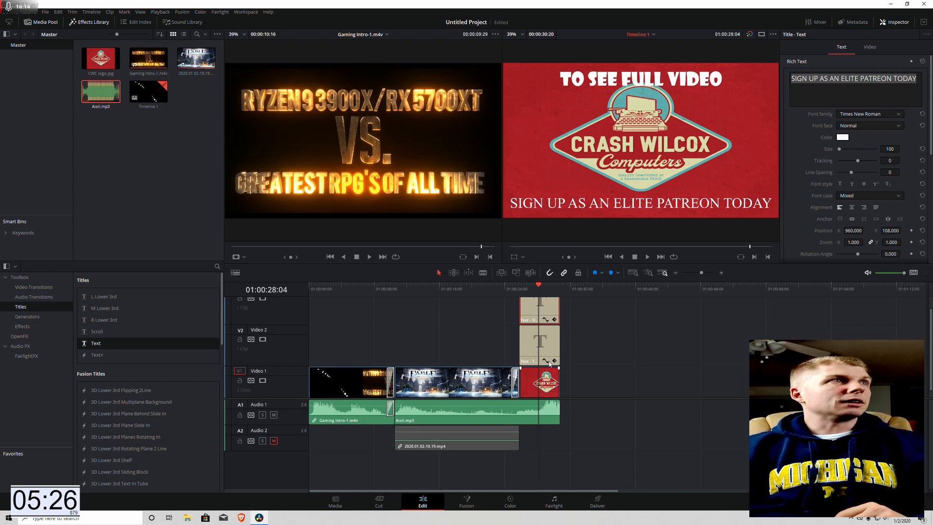
{"action": "left_click", "coordinate": [44, 13]}
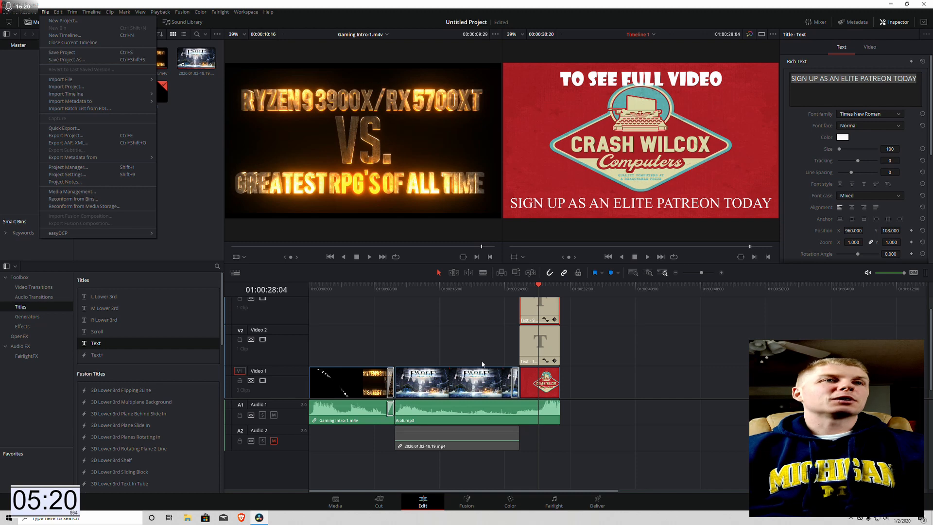
{"action": "left_click", "coordinate": [614, 370]}
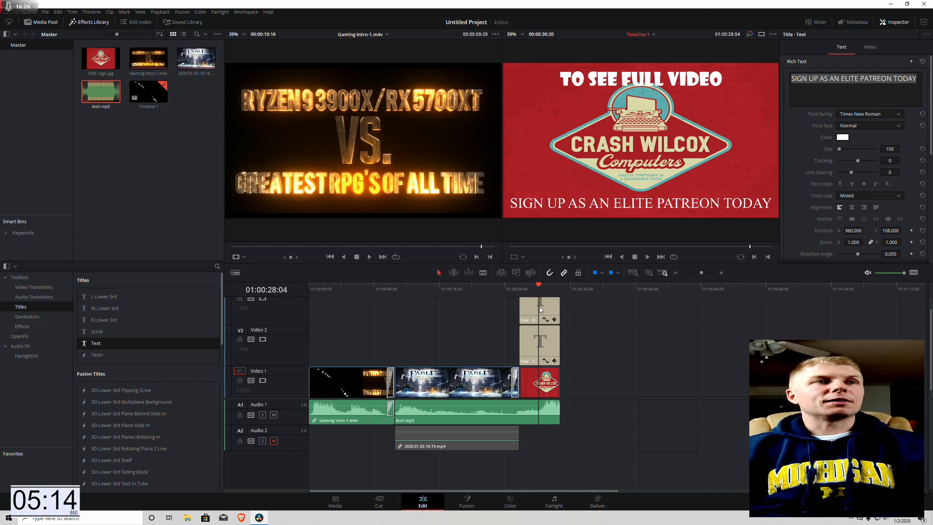
{"action": "left_click_drag", "start_coordinate": [537, 285], "coordinate": [305, 307]}
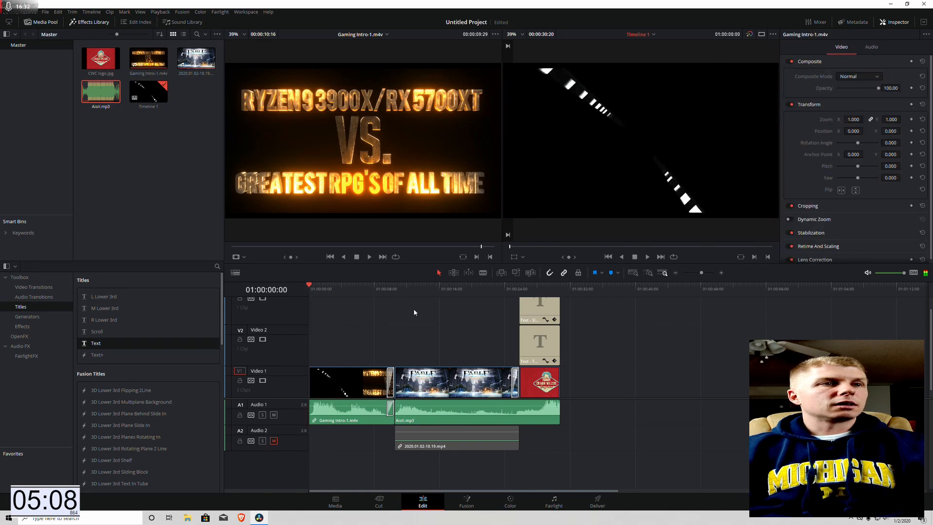
Add a control point near the middle of the custom color curve for the CWC logo clip on the Color page
{"action": "left_click", "coordinate": [508, 504]}
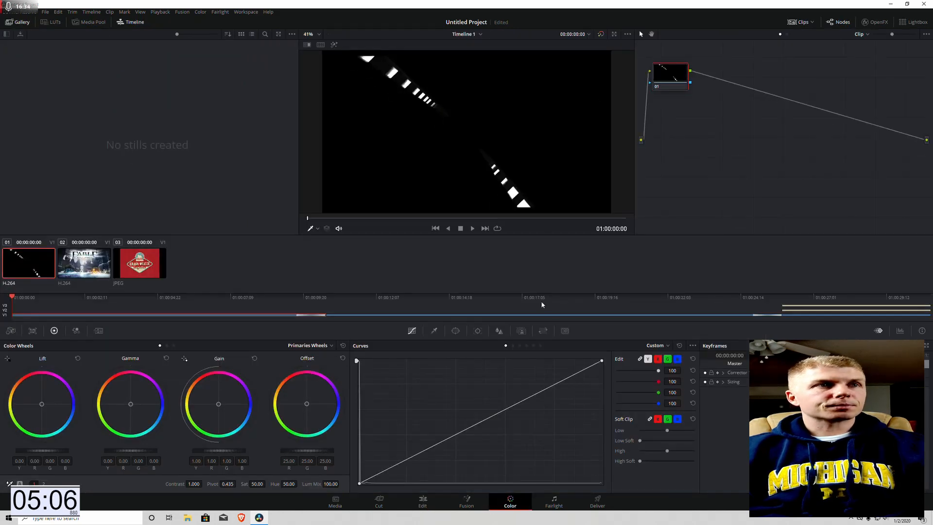
{"action": "left_click", "coordinate": [148, 263]}
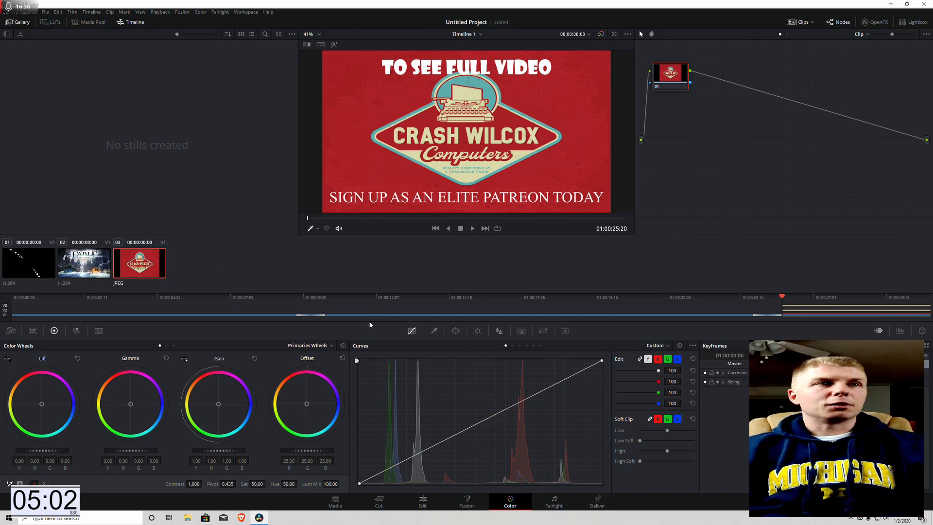
{"action": "mouse_move", "coordinate": [476, 424]}
{"action": "left_mouse_down"}
{"action": "mouse_move", "coordinate": [403, 427]}
{"action": "mouse_move", "coordinate": [396, 375]}
{"action": "mouse_move", "coordinate": [408, 427]}
{"action": "mouse_move", "coordinate": [556, 445]}
{"action": "mouse_move", "coordinate": [418, 389]}
{"action": "mouse_move", "coordinate": [490, 418]}
{"action": "left_mouse_up"}
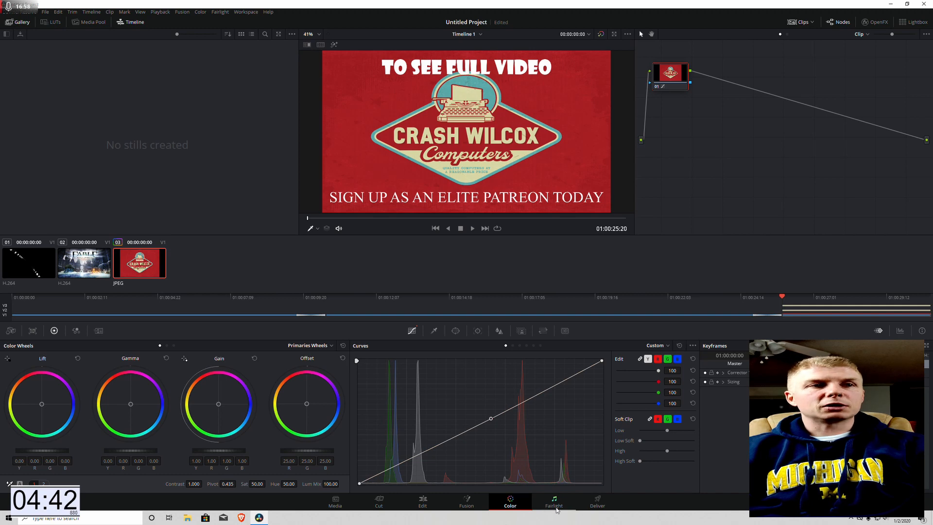
Add the Noise Reduction effect to the Audio 1 track in Fairlight and set it to Auto Speech Mode
{"action": "left_click", "coordinate": [553, 503]}
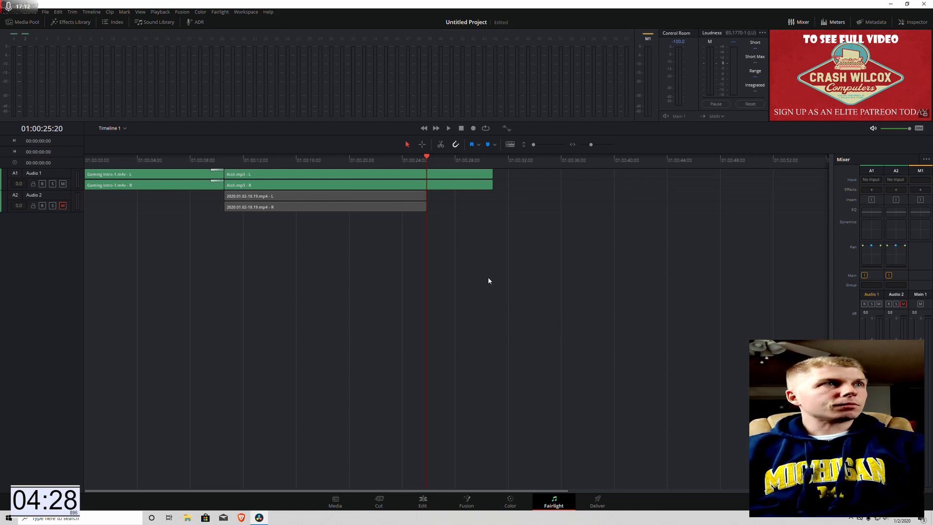
{"action": "left_click", "coordinate": [146, 175]}
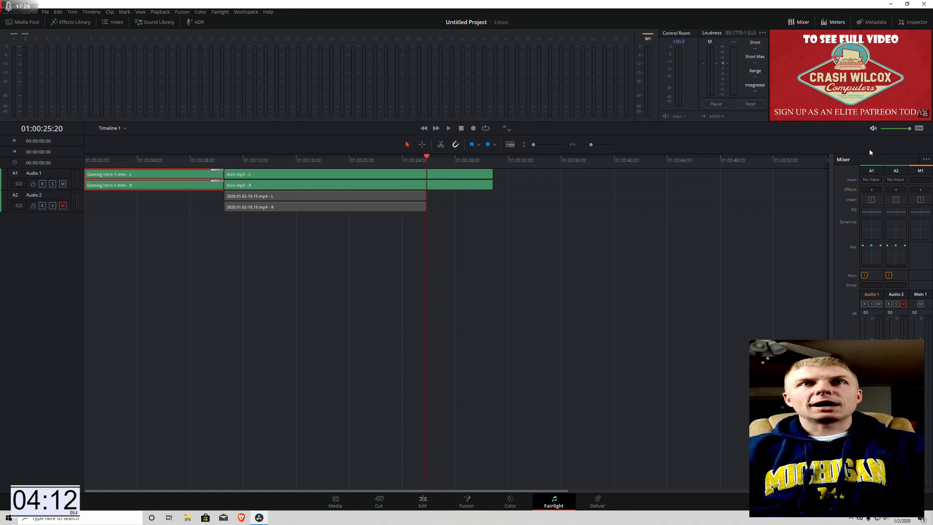
{"action": "left_click", "coordinate": [871, 190]}
{"action": "mouse_move", "coordinate": [900, 199]}
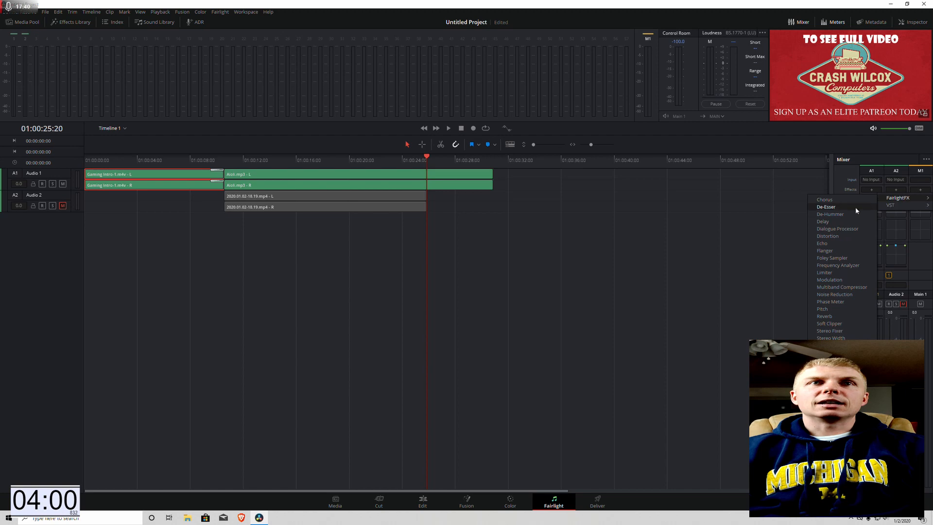
{"action": "left_click", "coordinate": [830, 294]}
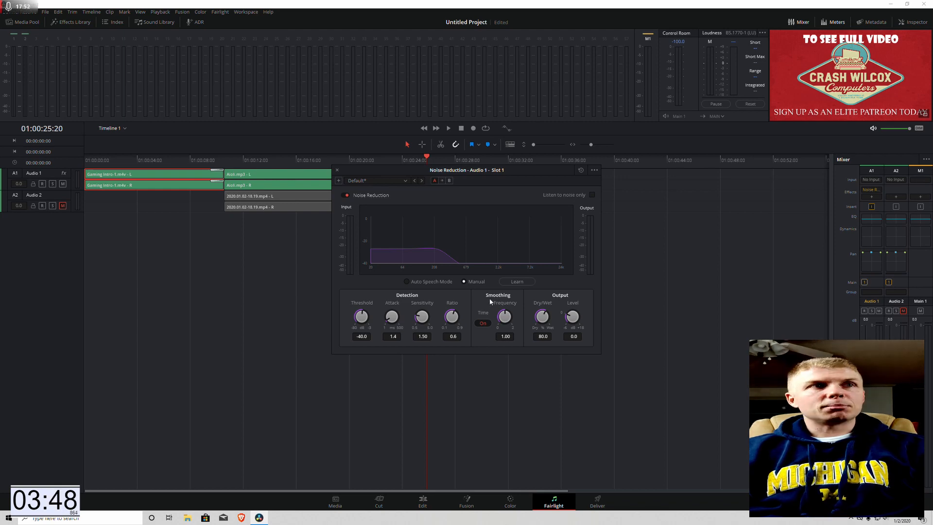
{"action": "left_click", "coordinate": [406, 281]}
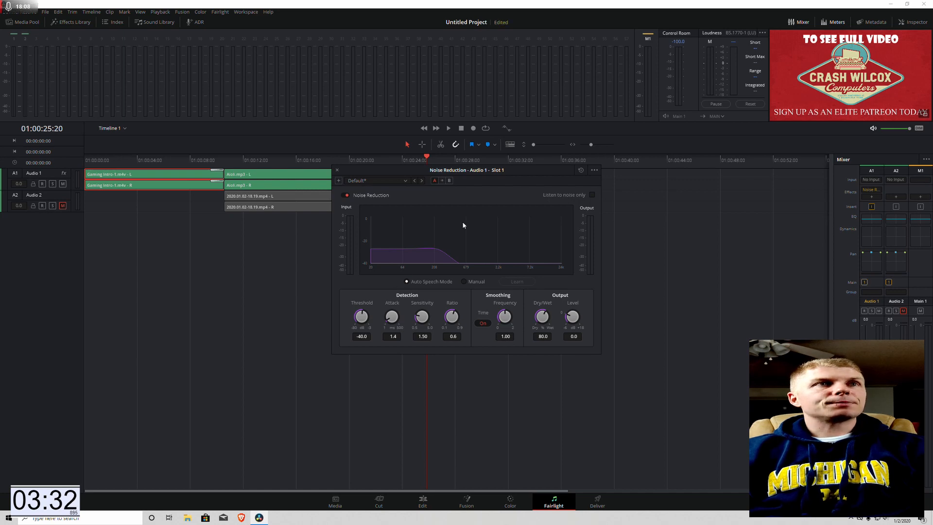
Try shifting the Gaming Intro-1 audio clip slightly later on Audio 1 and return it to the timeline start
{"action": "left_click_drag", "start_coordinate": [514, 171], "coordinate": [513, 313]}
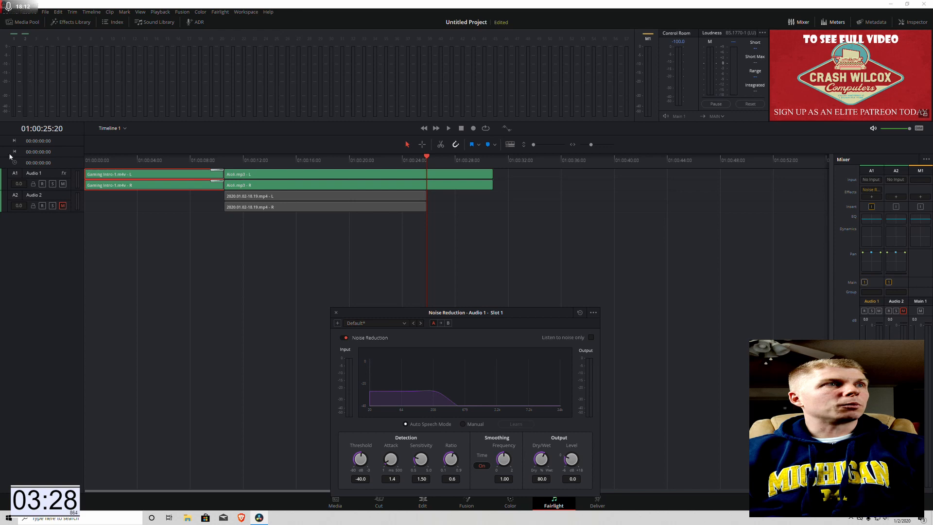
{"action": "left_click", "coordinate": [285, 176]}
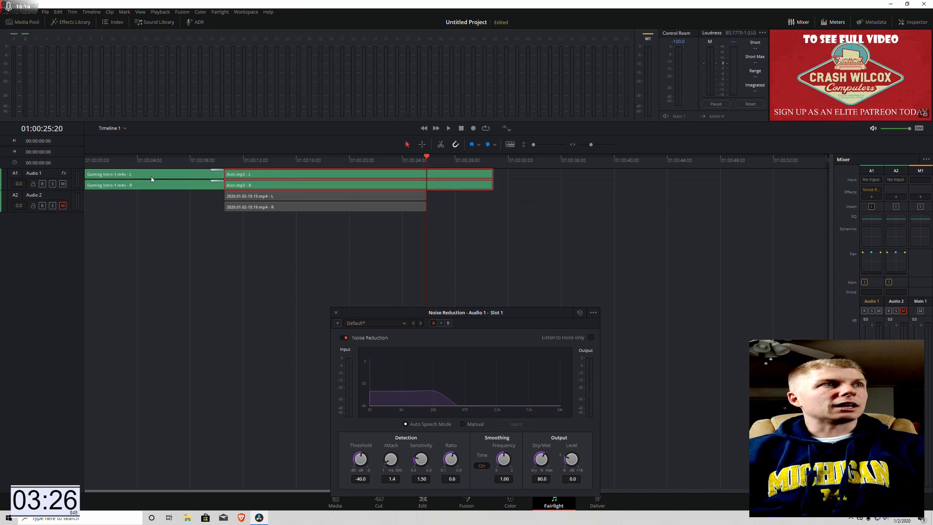
{"action": "left_click_drag", "start_coordinate": [176, 189], "coordinate": [187, 190]}
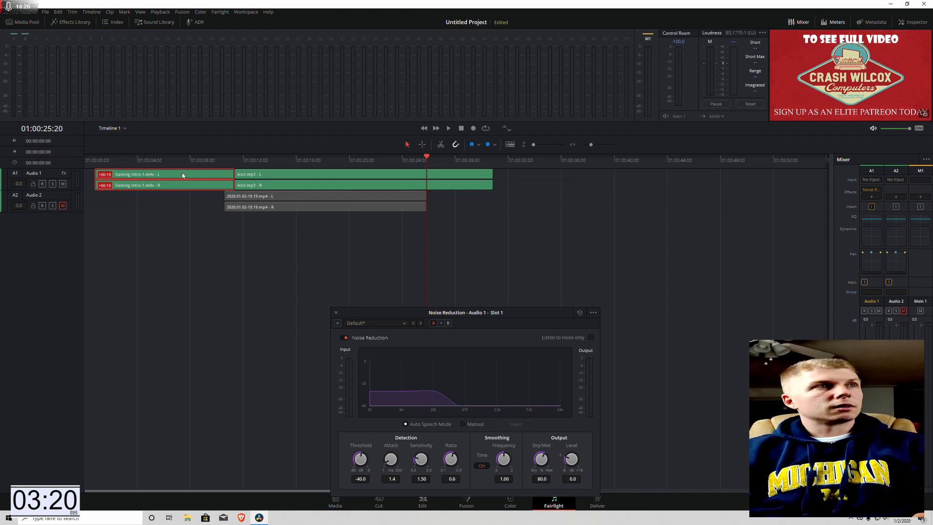
{"action": "left_click_drag", "start_coordinate": [183, 175], "coordinate": [188, 175]}
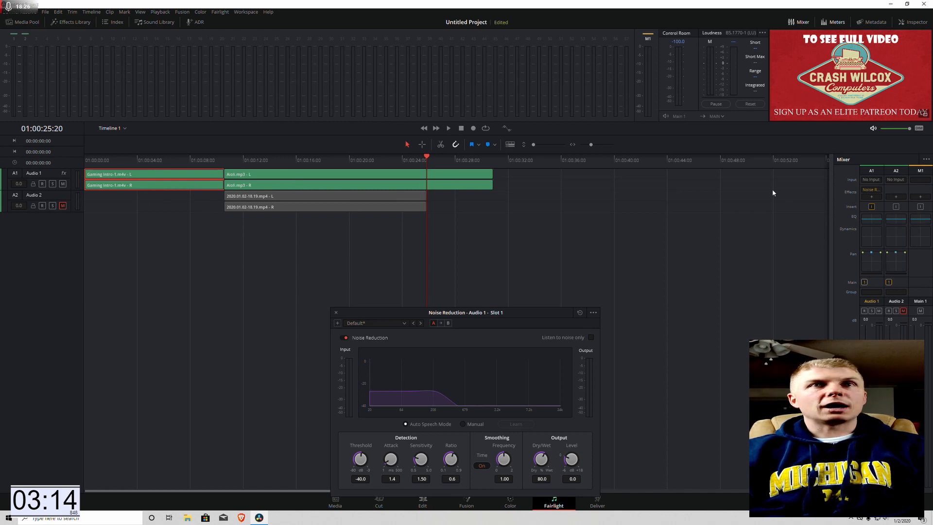
{"action": "left_click_drag", "start_coordinate": [515, 311], "coordinate": [504, 262]}
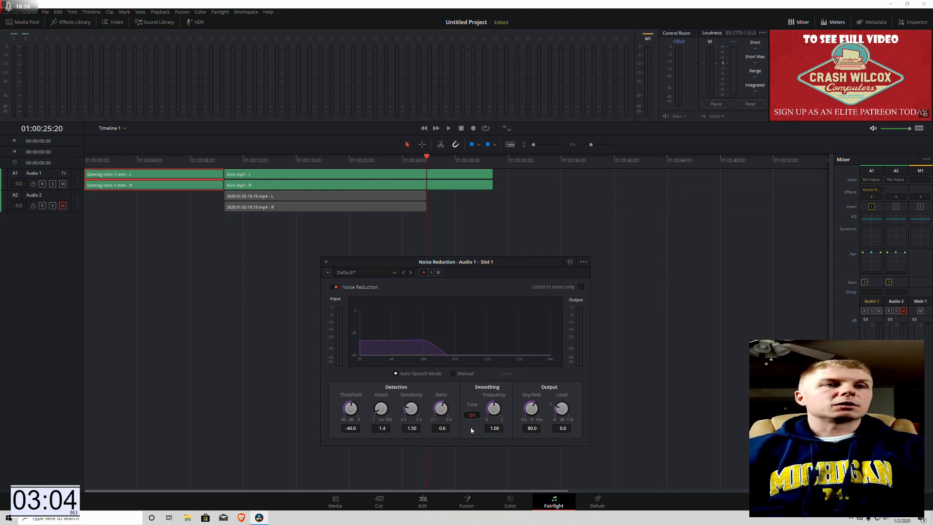
Set up delivery with the YouTube 1080p render preset and name the output file SAMPLE
{"action": "left_click", "coordinate": [602, 497]}
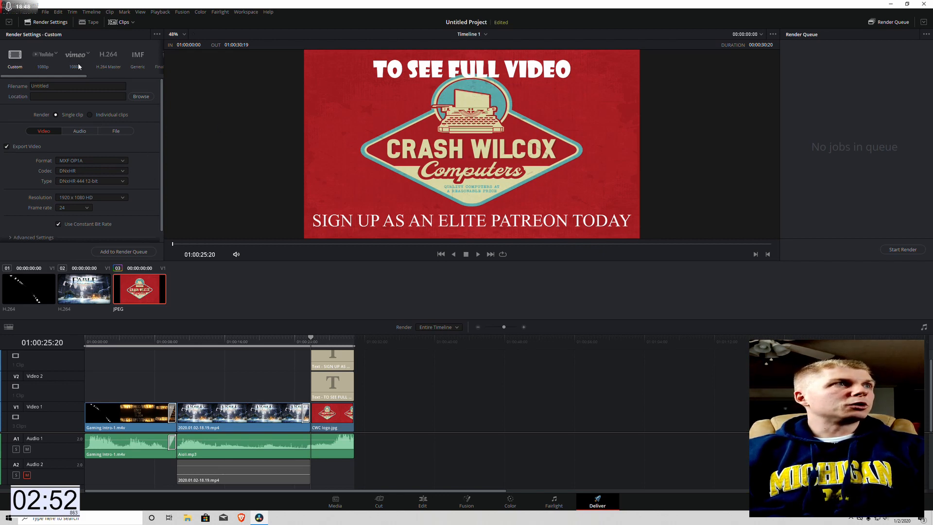
{"action": "mouse_move", "coordinate": [63, 77]}
{"action": "left_mouse_down"}
{"action": "mouse_move", "coordinate": [134, 79]}
{"action": "mouse_move", "coordinate": [47, 81]}
{"action": "left_mouse_up"}
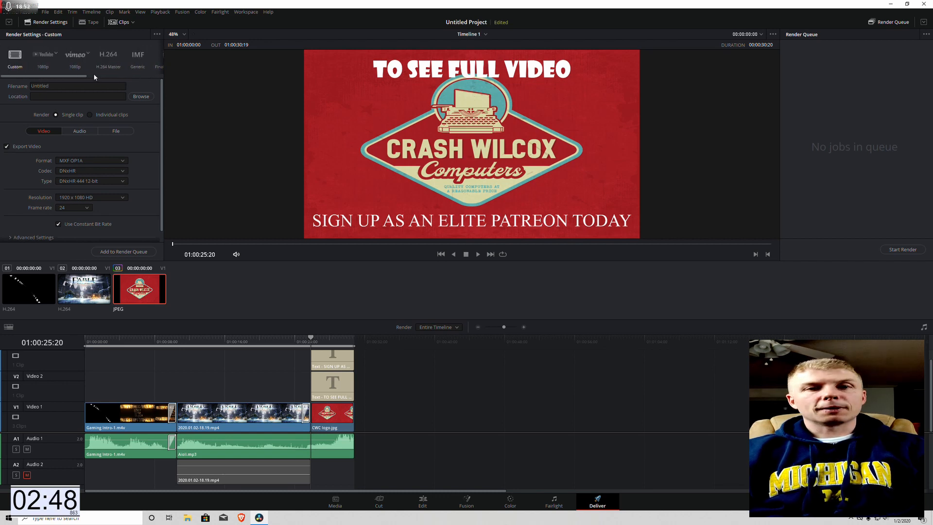
{"action": "left_click", "coordinate": [44, 59]}
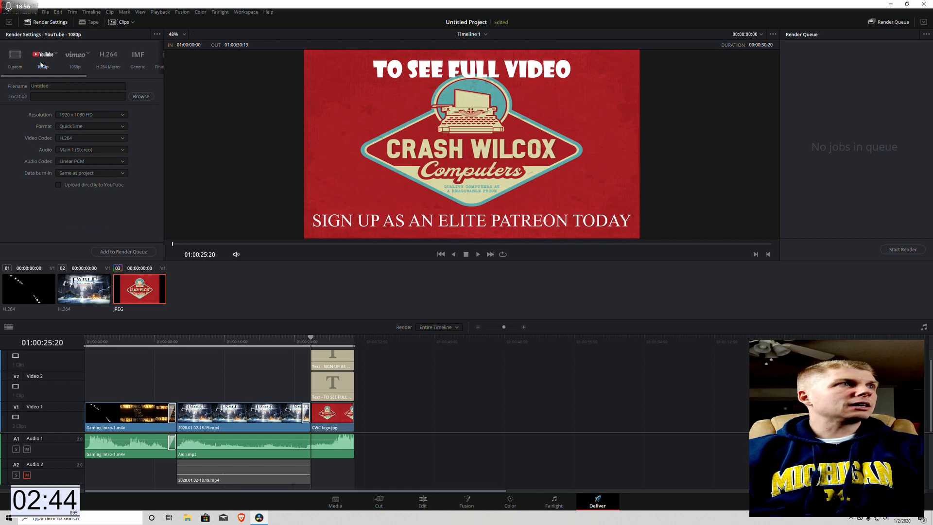
{"action": "left_click", "coordinate": [33, 86]}
{"action": "type", "text": "SAMPLE"}
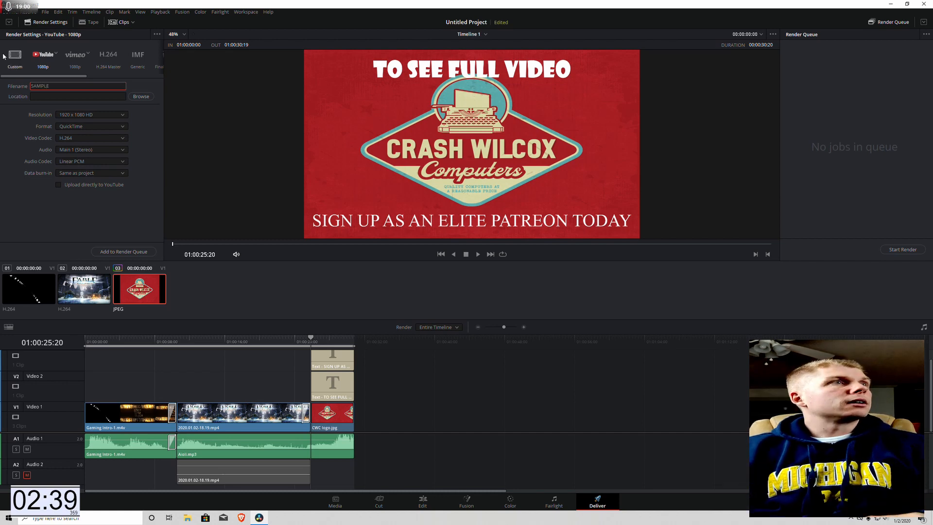
Set the render location to the Youtube videos folder on Backup (D:) and add the job to the render queue
{"action": "left_click", "coordinate": [140, 97]}
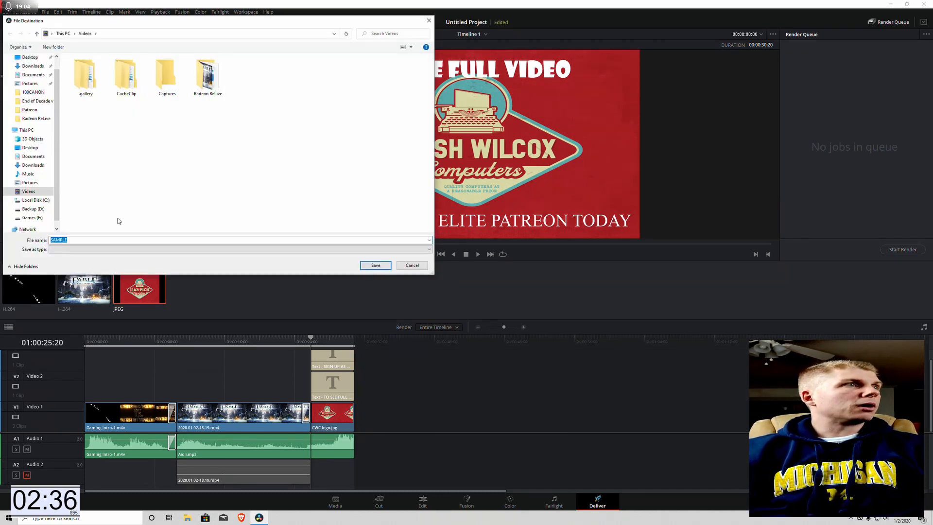
{"action": "left_click", "coordinate": [33, 209]}
{"action": "left_click", "coordinate": [289, 79]}
{"action": "left_click", "coordinate": [374, 265]}
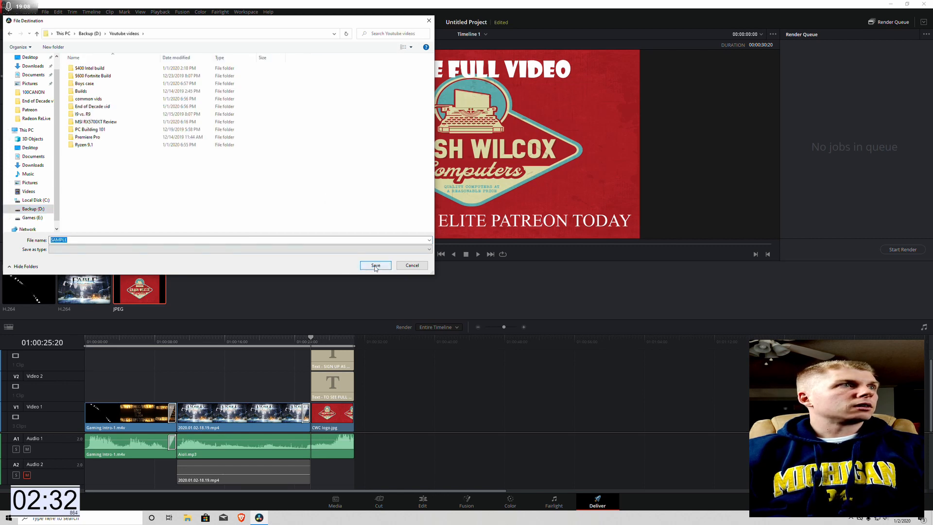
{"action": "left_click", "coordinate": [375, 265]}
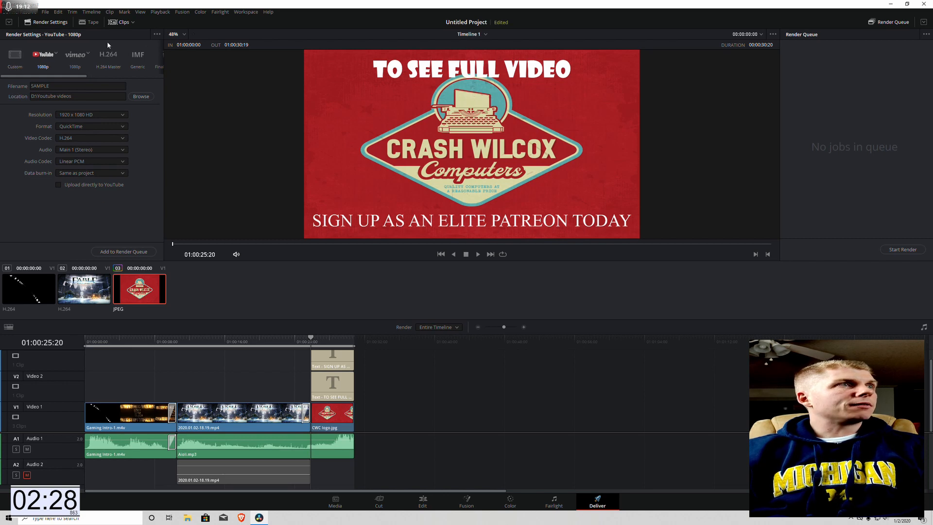
{"action": "left_click", "coordinate": [124, 251]}
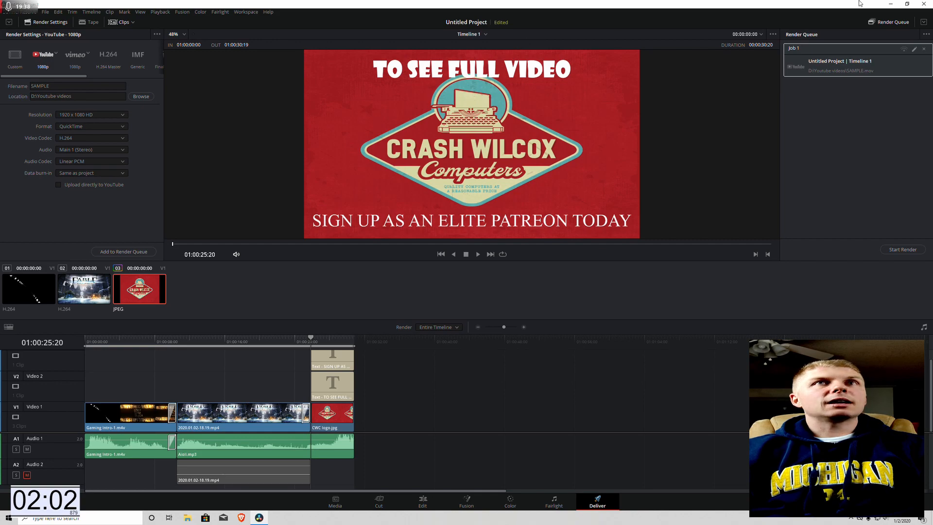
Switch to File Explorer, play Fable Hype vid from the Patreon folder on Backup (D:), and return to DaVinci Resolve
{"action": "left_click", "coordinate": [890, 5]}
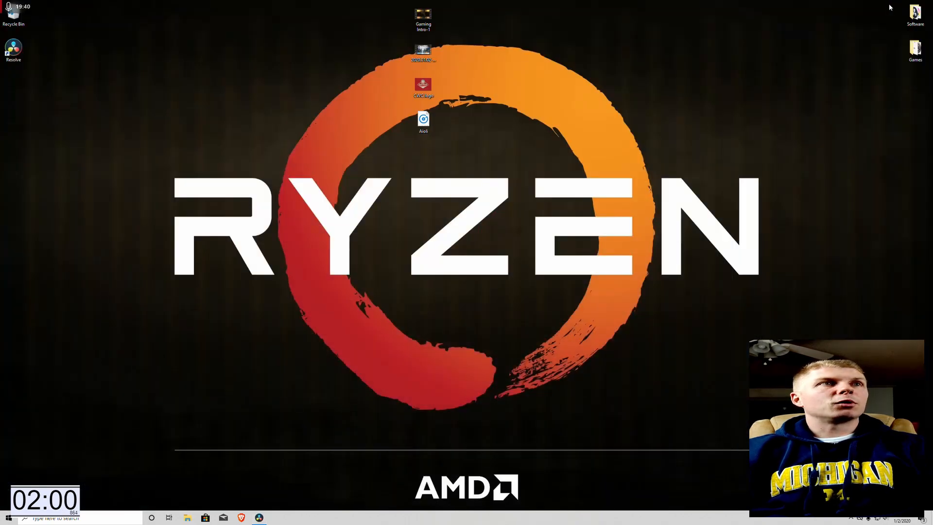
{"action": "left_click", "coordinate": [186, 519]}
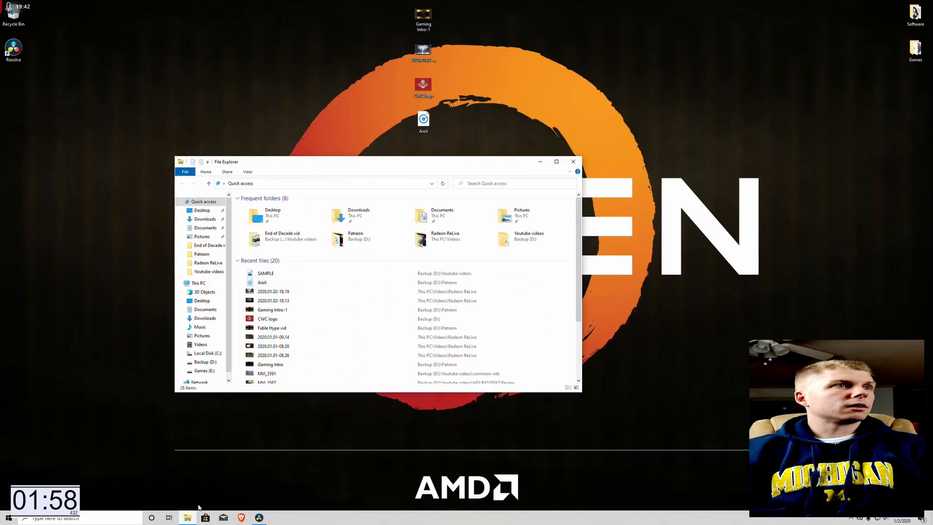
{"action": "left_click", "coordinate": [204, 362]}
{"action": "double_click", "coordinate": [343, 214]}
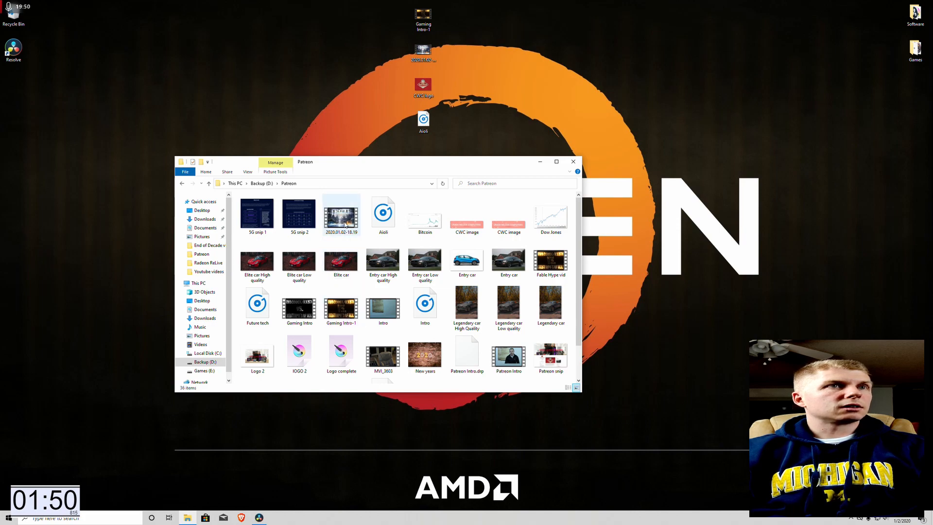
{"action": "double_click", "coordinate": [552, 267]}
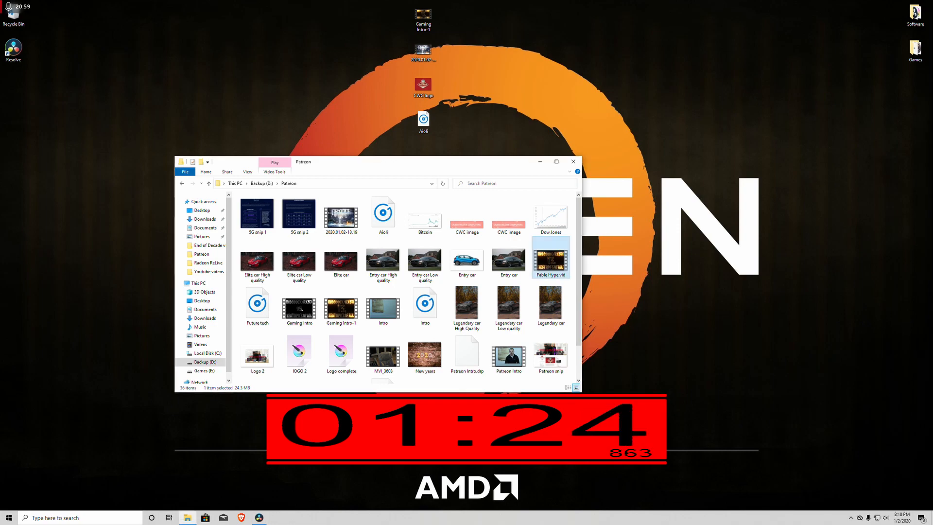
{"action": "left_click", "coordinate": [573, 161]}
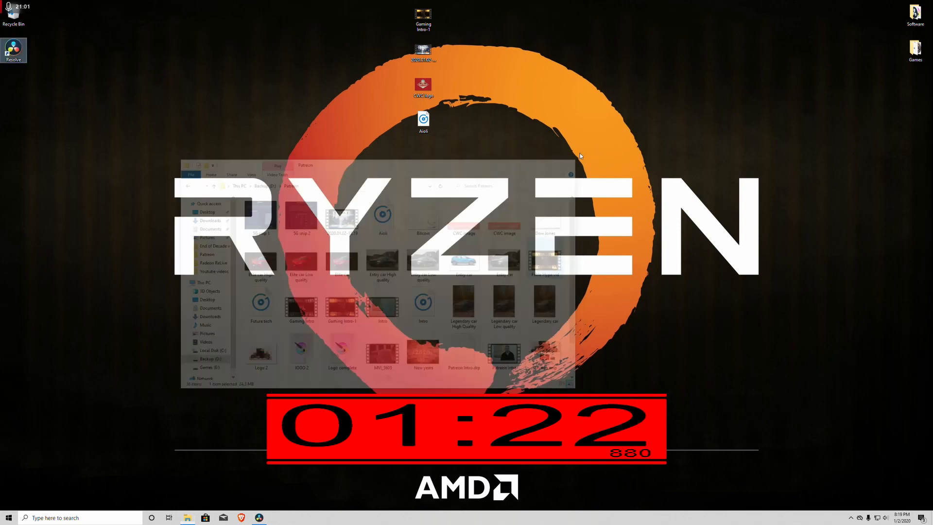
{"action": "left_click", "coordinate": [259, 518]}
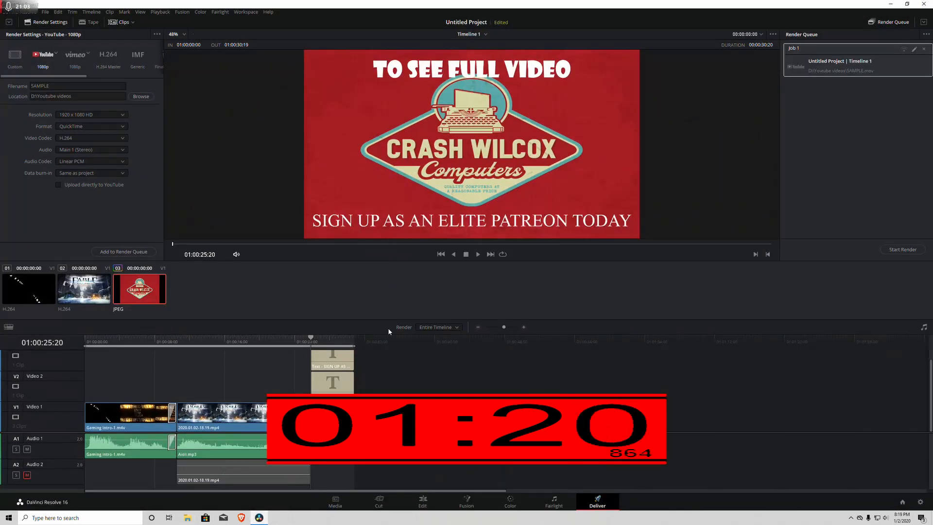
{"action": "left_click", "coordinate": [45, 12]}
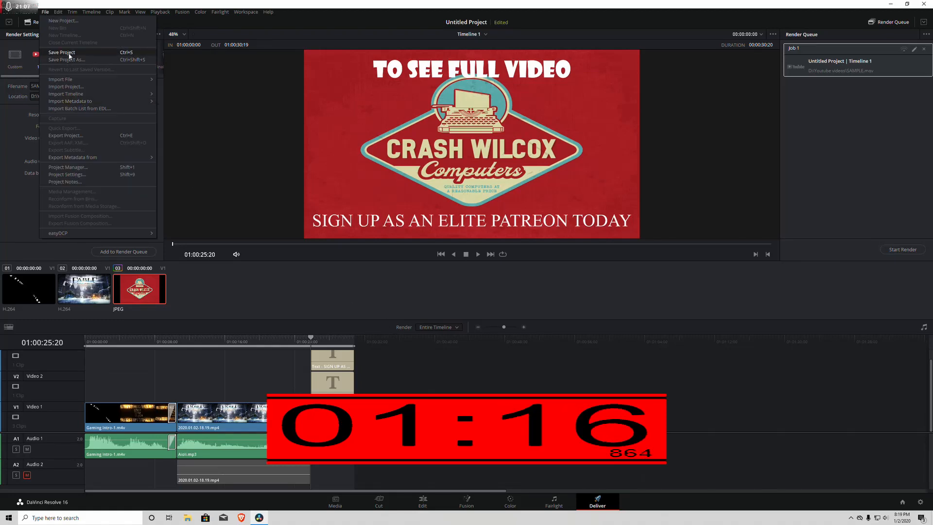
{"action": "left_click", "coordinate": [711, 7]}
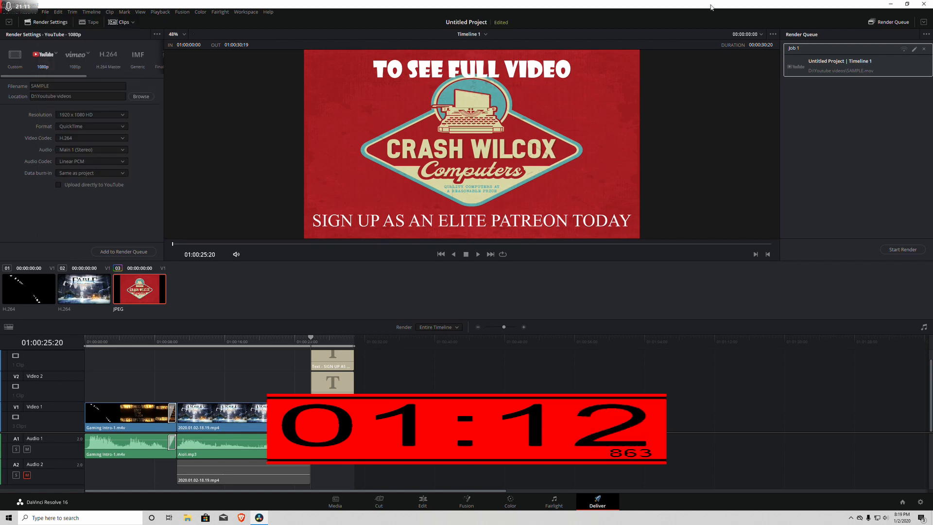